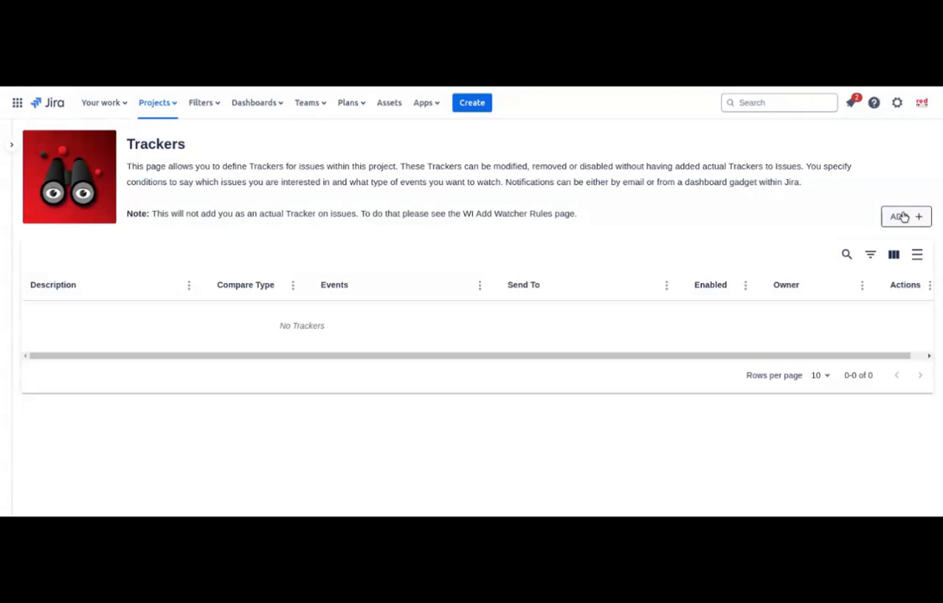
Step: Add a new tracker described as 'Comments on High Priority Isues'
left_click(902, 217)
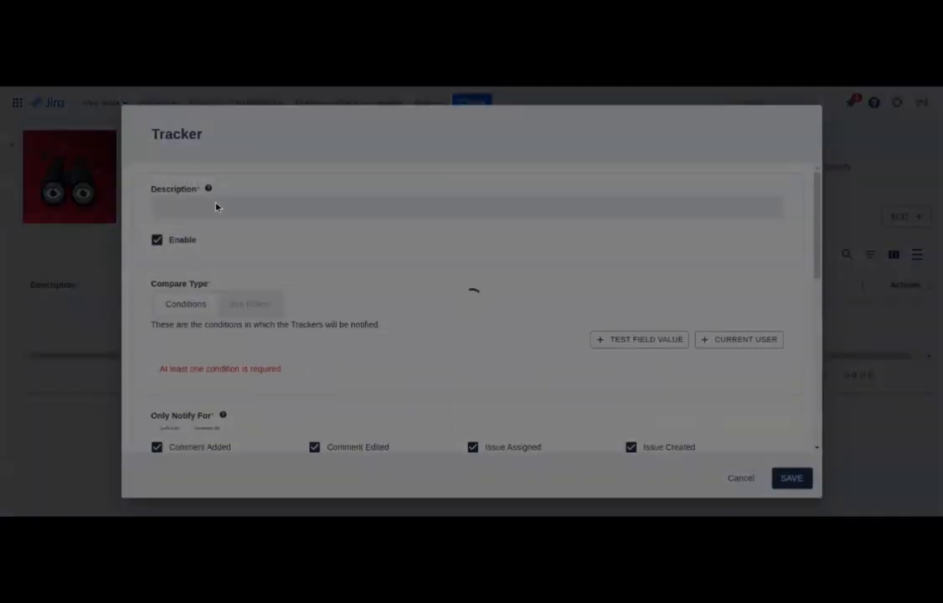
left_click(214, 207)
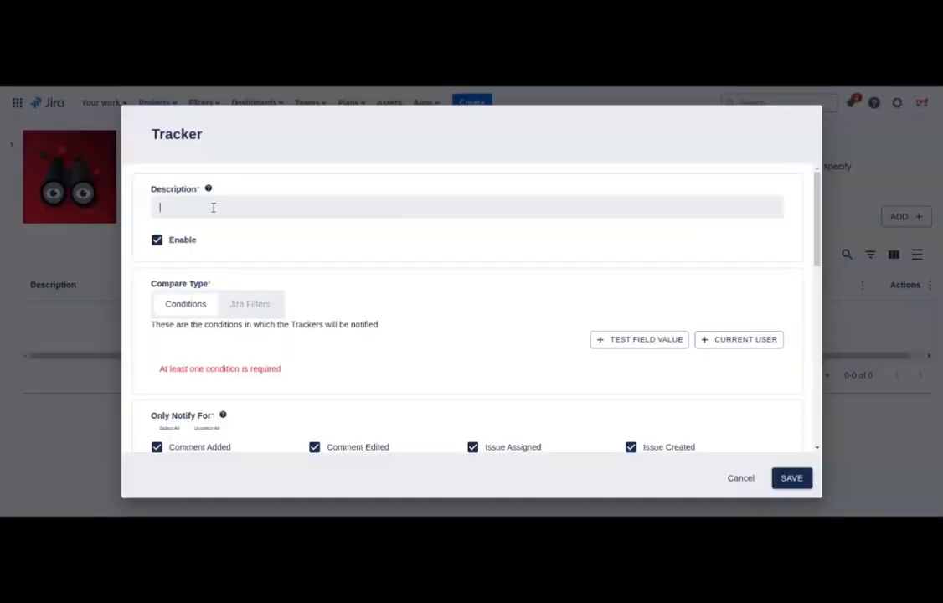
type("Comments on High Priority Isues")
scroll(345, 309, "down", 1)
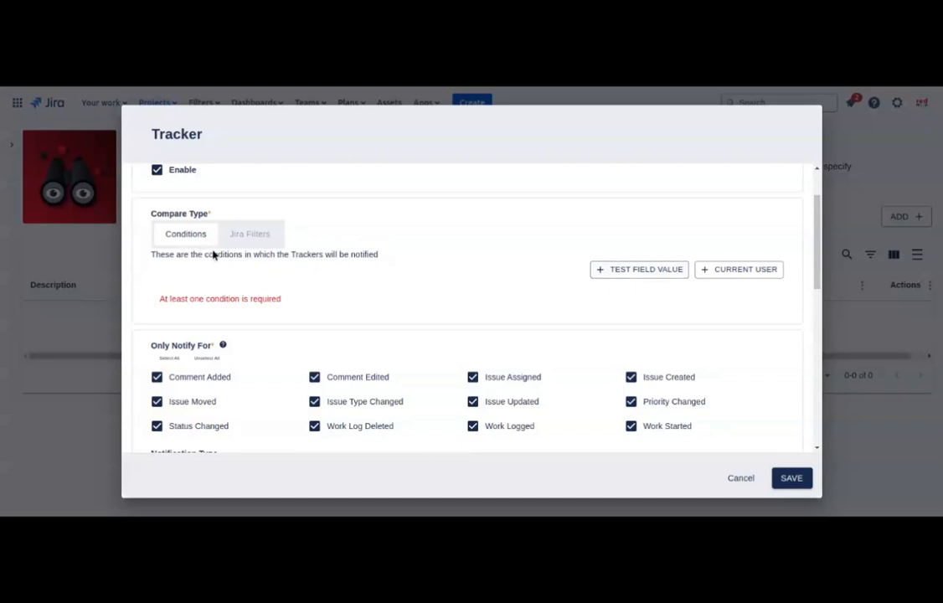
Step: Add a field-value condition matching Priority equal to High or Highest
left_click(672, 269)
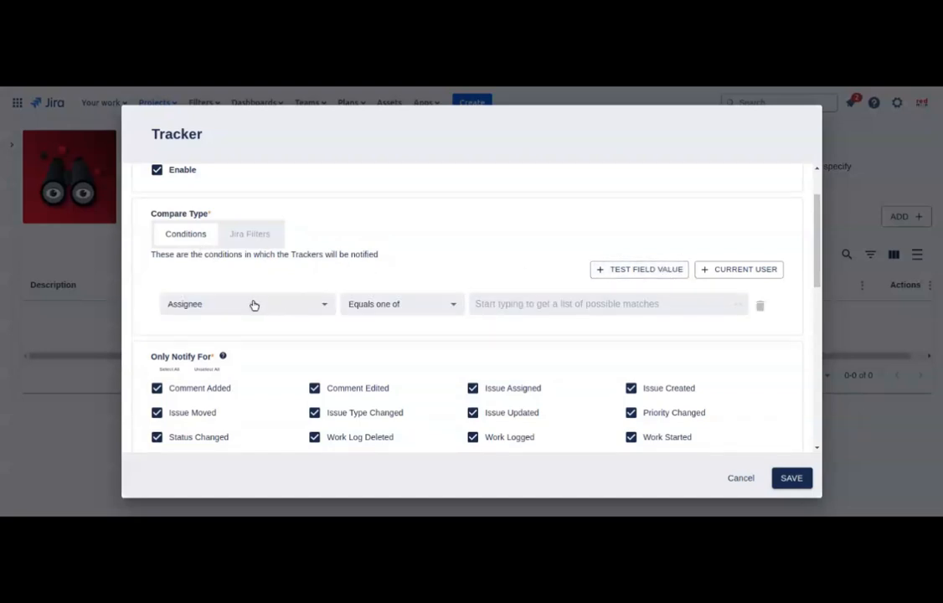
left_click(253, 304)
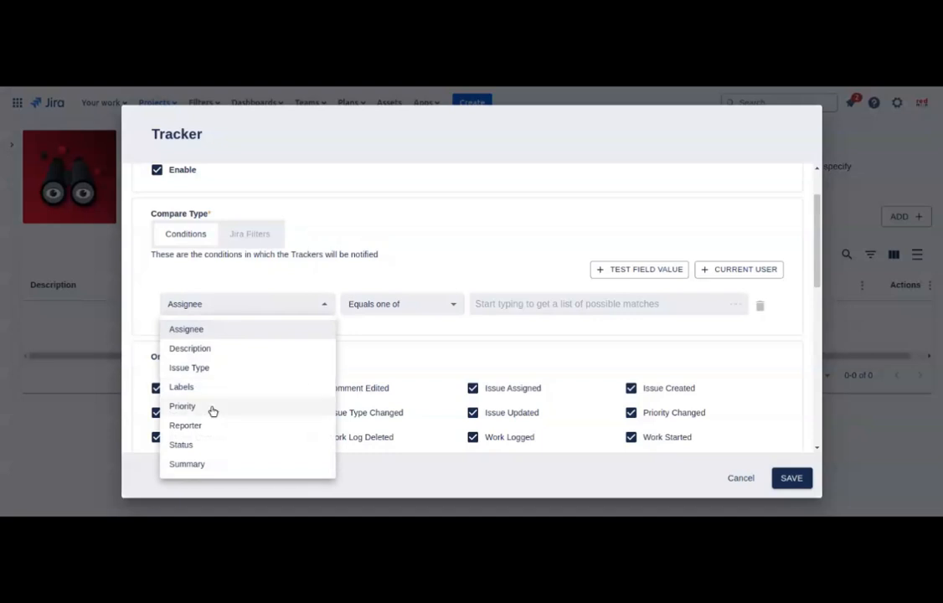
left_click(212, 406)
left_click(484, 299)
left_click(484, 329)
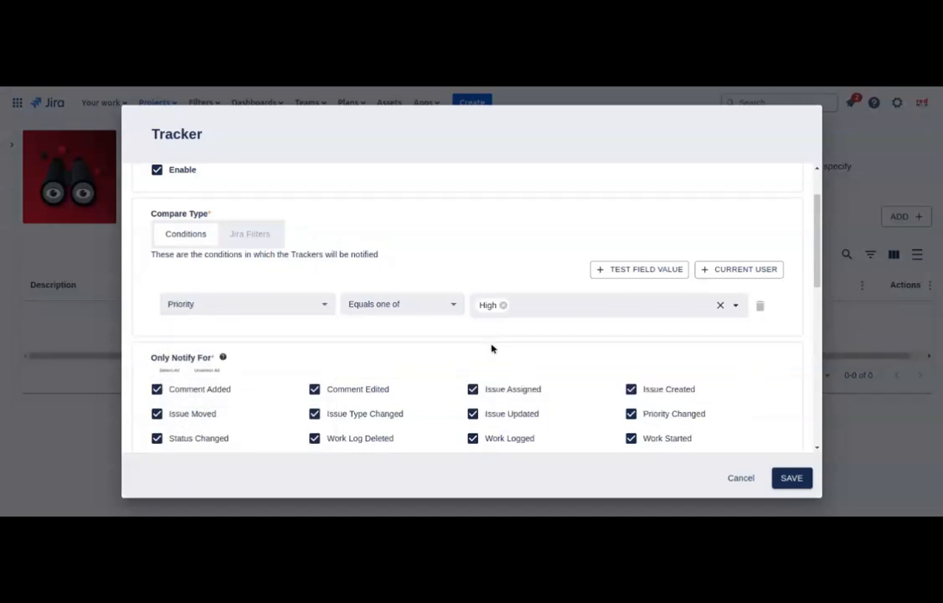
left_click(565, 305)
left_click(530, 330)
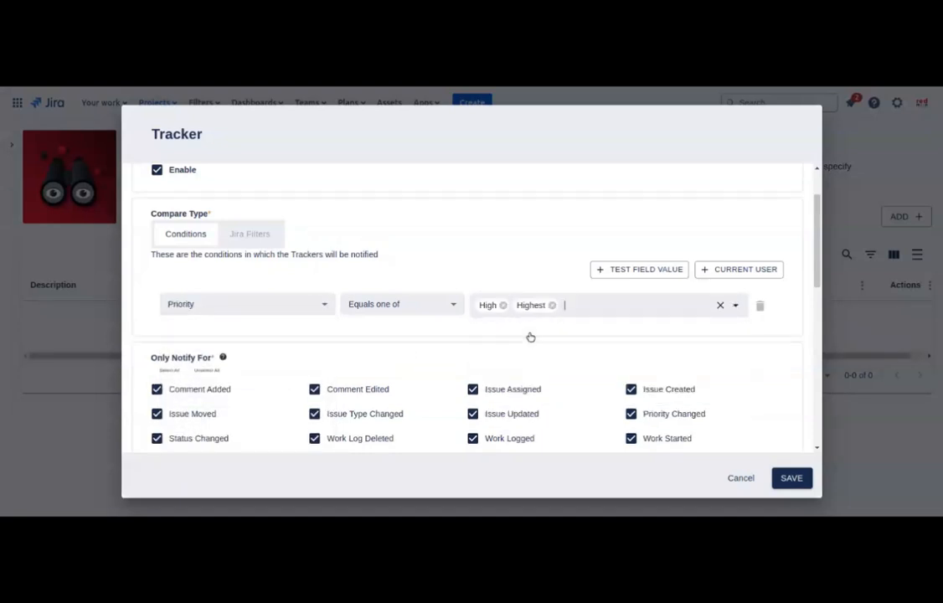
left_click(576, 304)
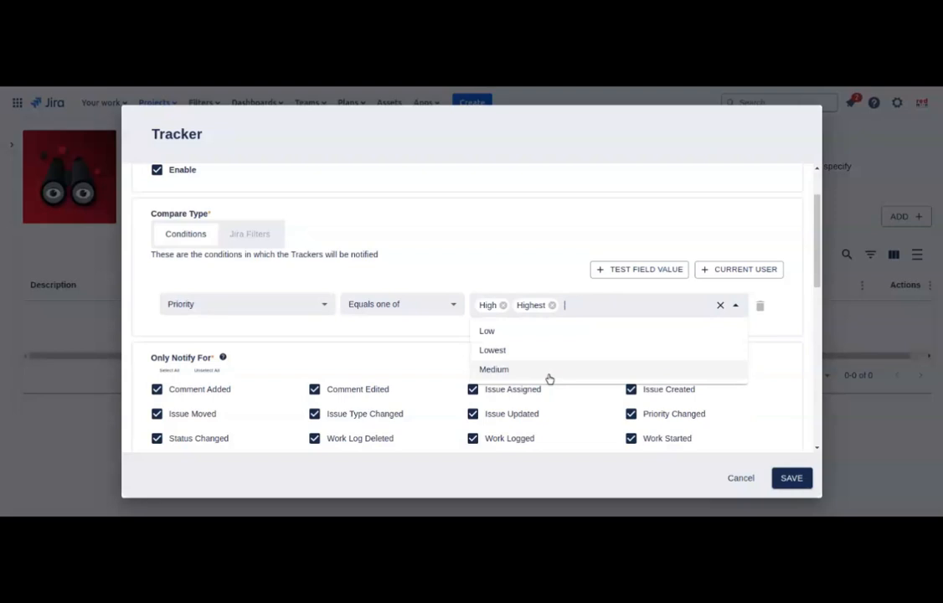
left_click(556, 265)
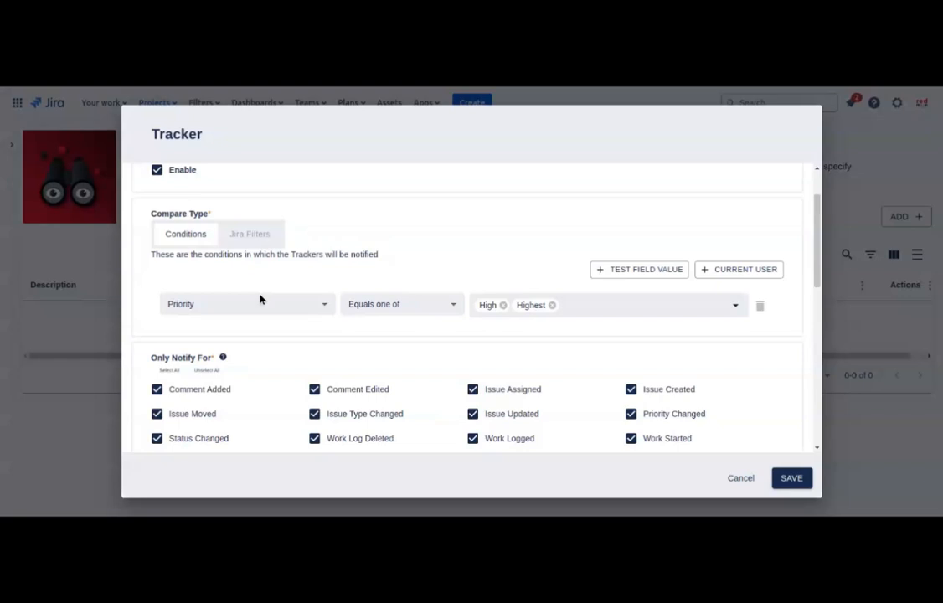
Step: Limit notification events to only Comment Added and Comment Edited
scroll(308, 285, "down", 2)
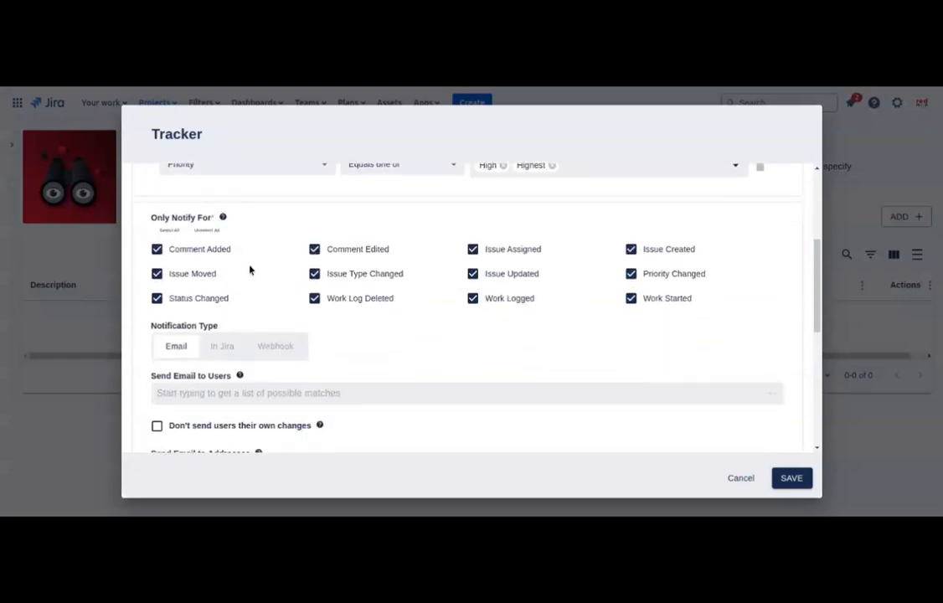
left_click(199, 231)
left_click(199, 250)
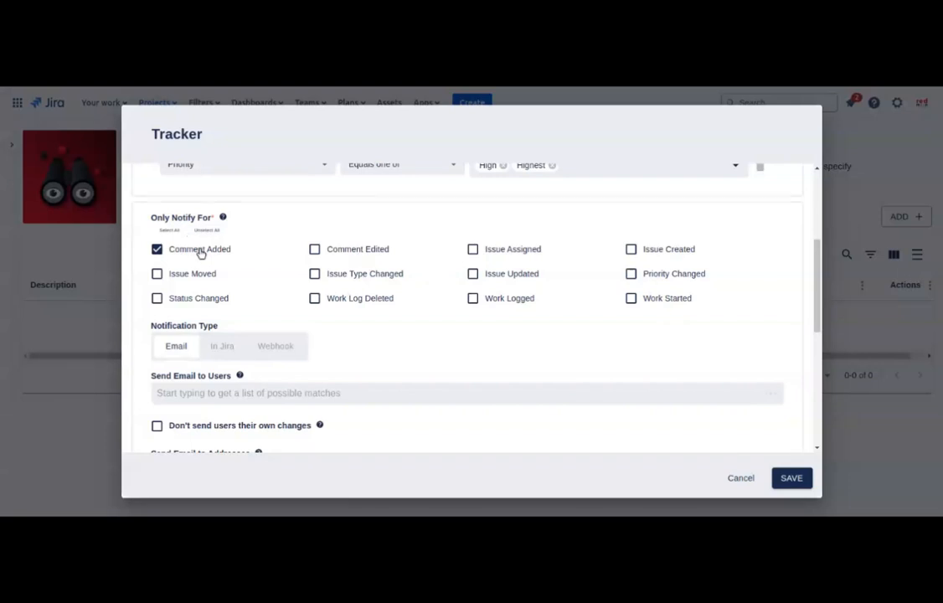
left_click(200, 250)
left_click(205, 250)
left_click(339, 251)
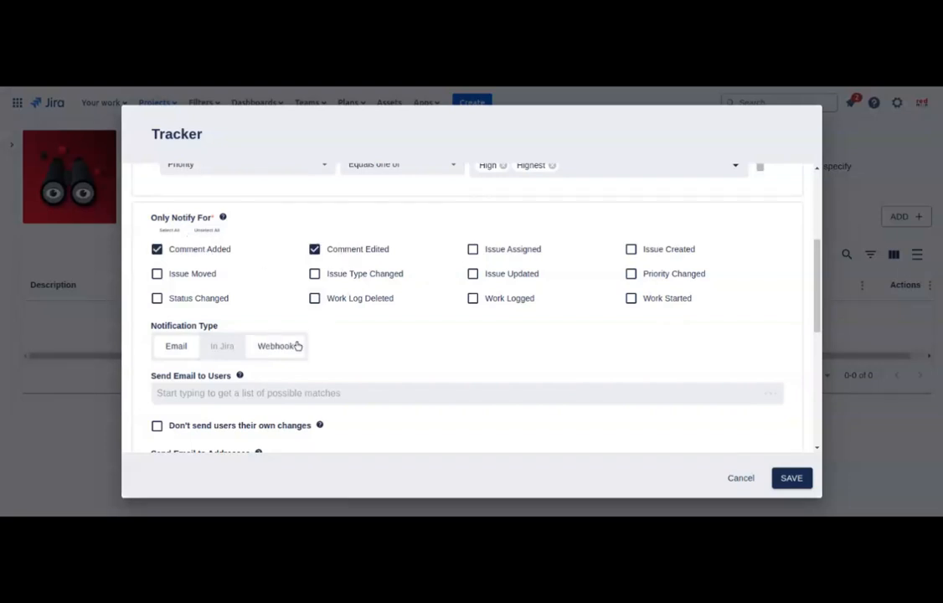
Step: Set the notification type to In Jira after trying Webhook
scroll(383, 326, "down", 1)
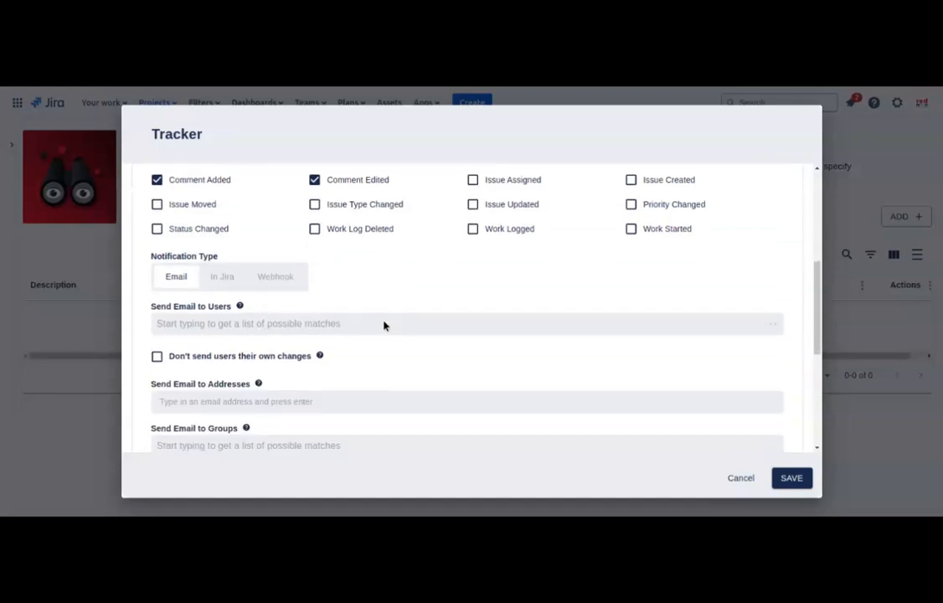
scroll(383, 325, "down", 1)
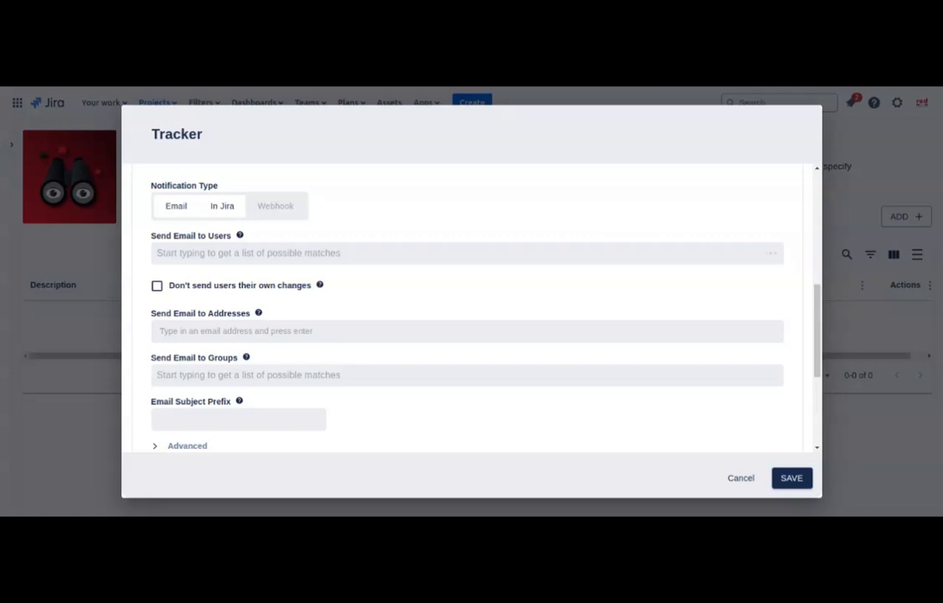
left_click(261, 214)
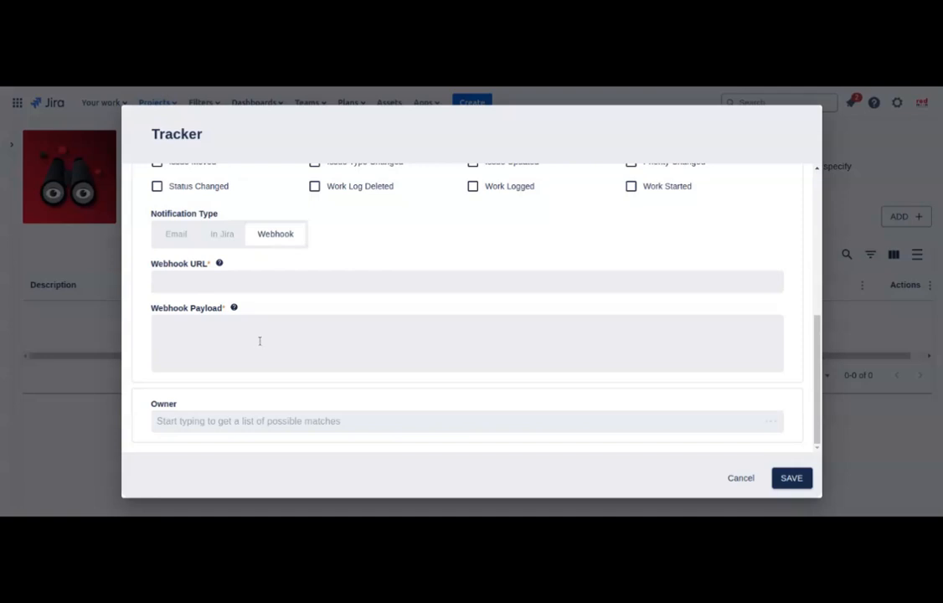
left_click(216, 241)
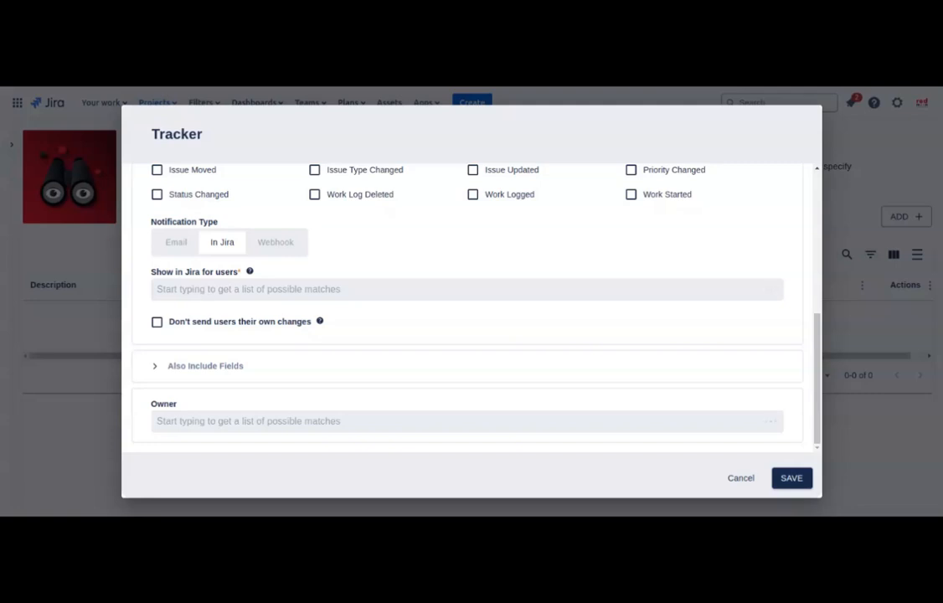
Step: Switch to Email notifications, adding a chosen user and an extra e-mail address as recipients
left_click(176, 243)
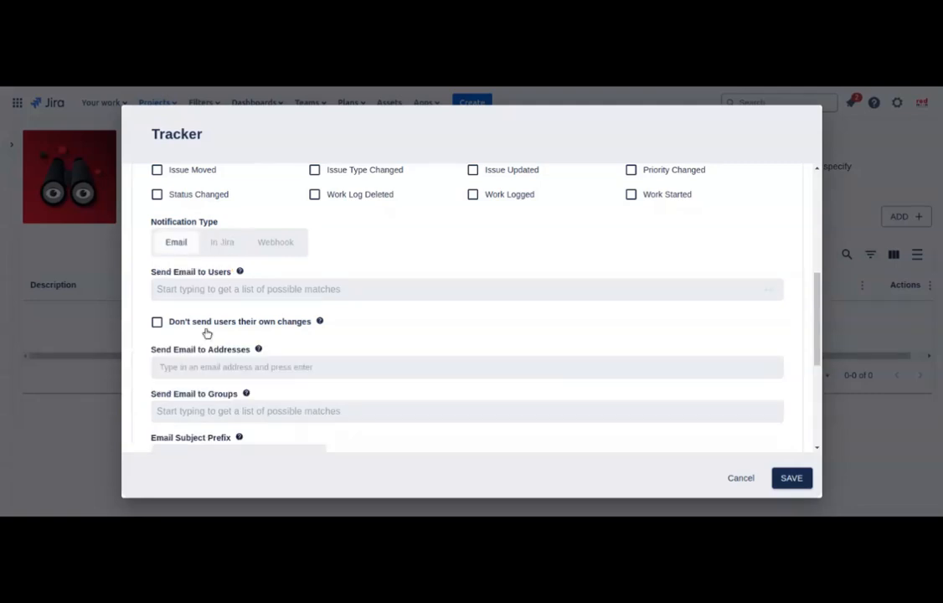
left_click(231, 291)
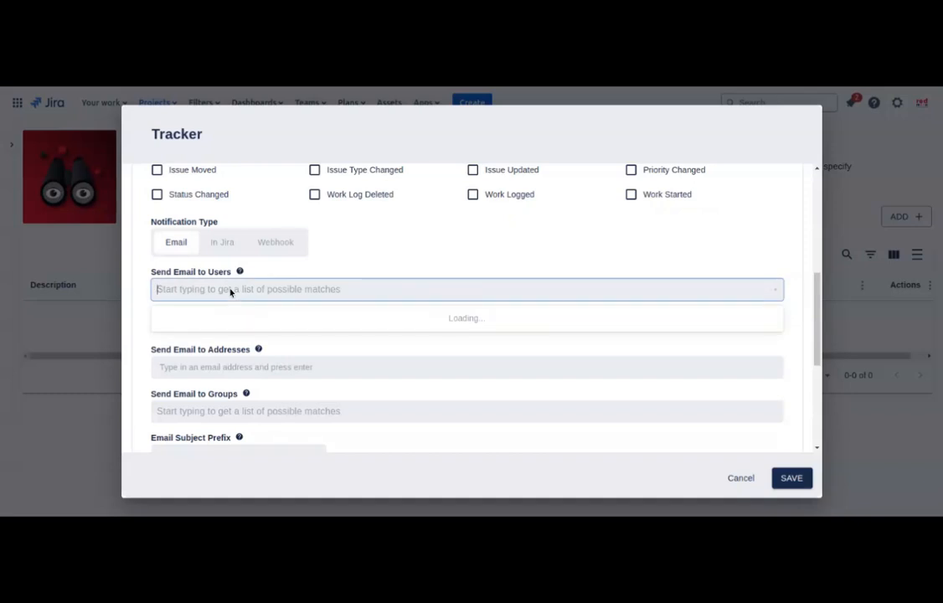
type("Han")
key("Return")
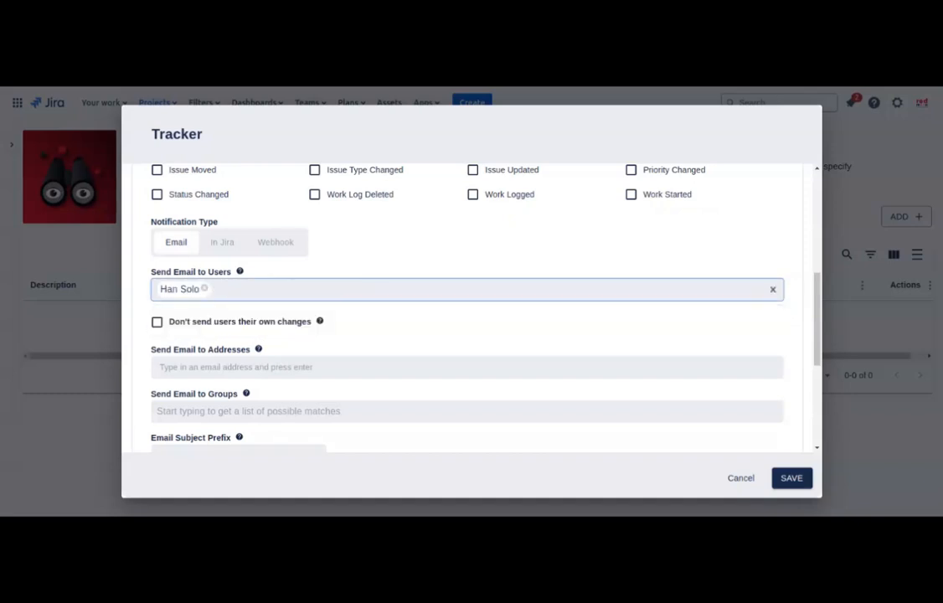
left_click(220, 367)
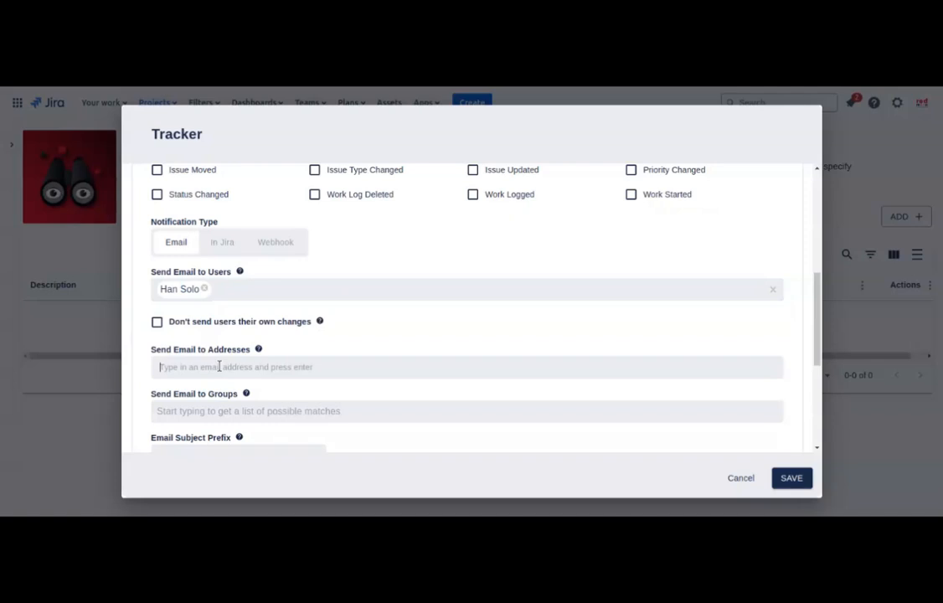
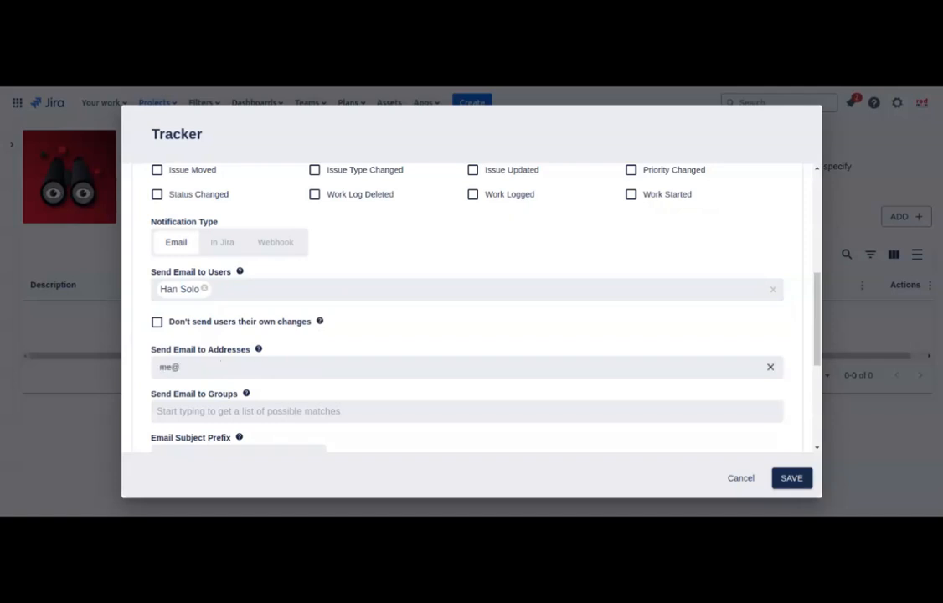
key("Return")
Step: Set the email subject prefix to [WI] and glance at the advanced email options
scroll(240, 366, "down", 1)
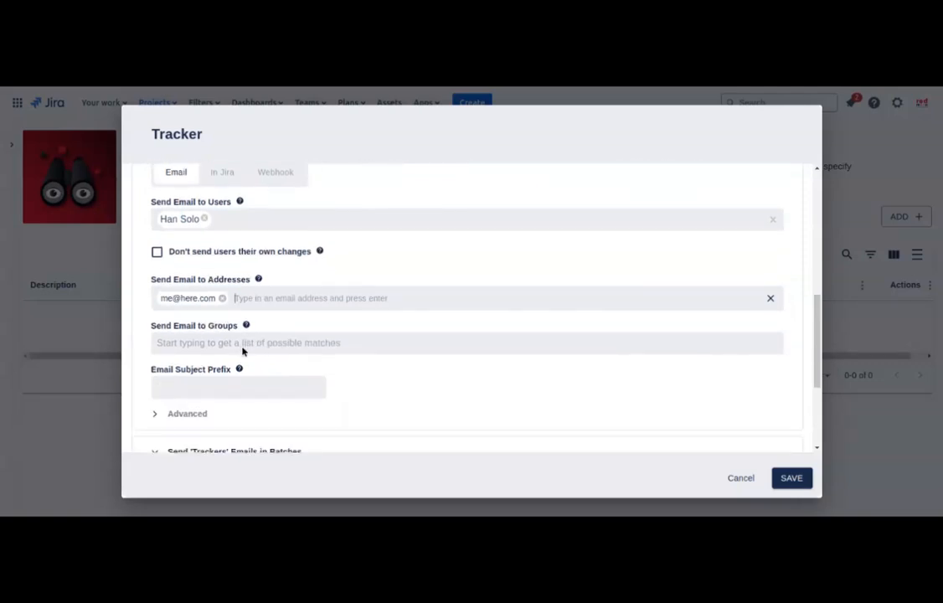
left_click(276, 392)
type("[WI]")
scroll(330, 391, "down", 2)
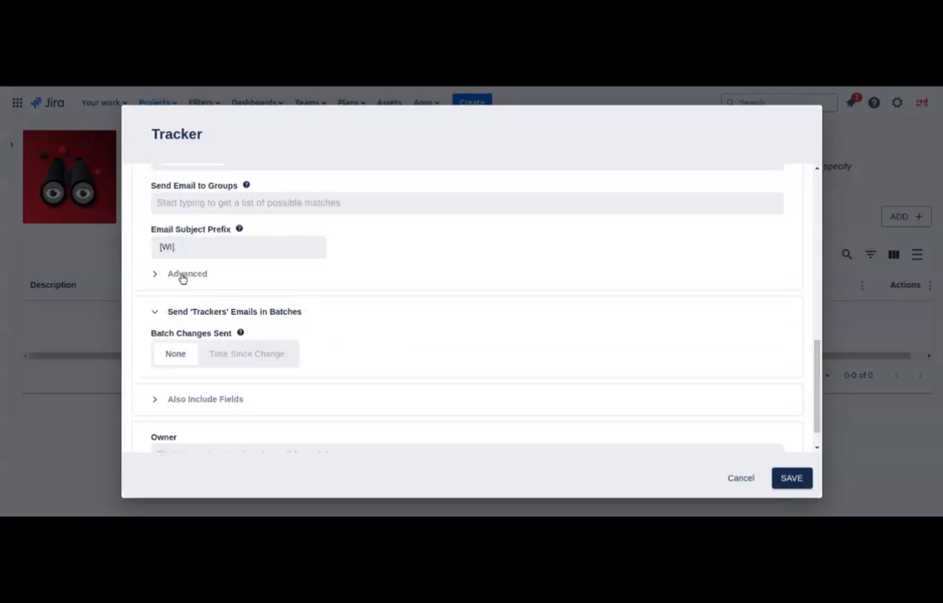
left_click(183, 275)
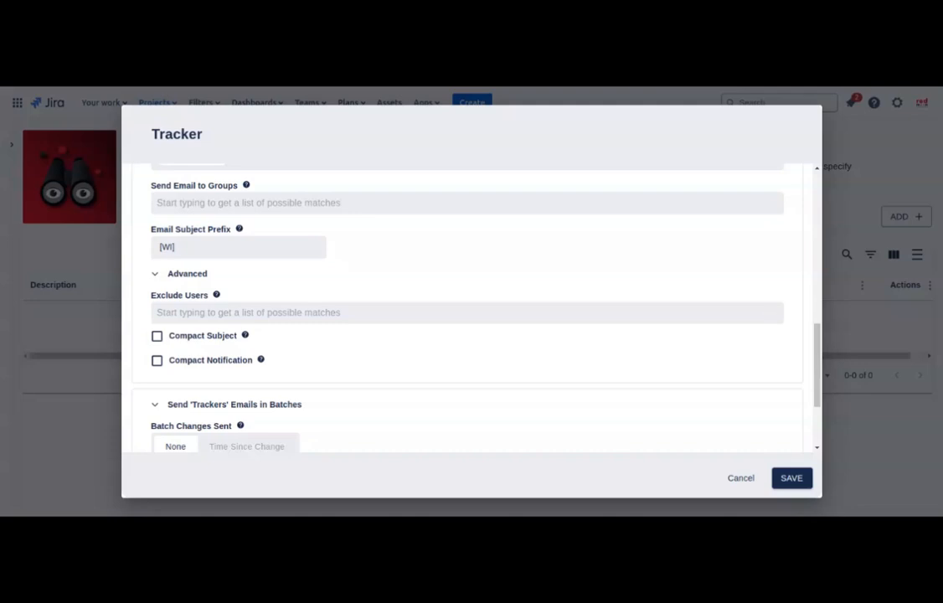
left_click(181, 274)
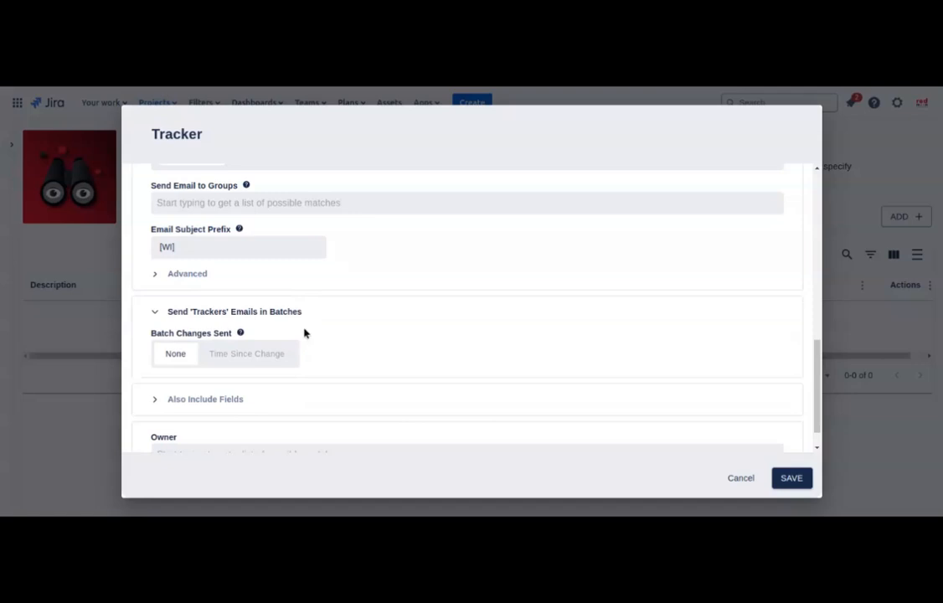
Step: Include the Component(s) and Description fields in the tracker's email notifications
left_click(227, 399)
scroll(358, 347, "down", 1)
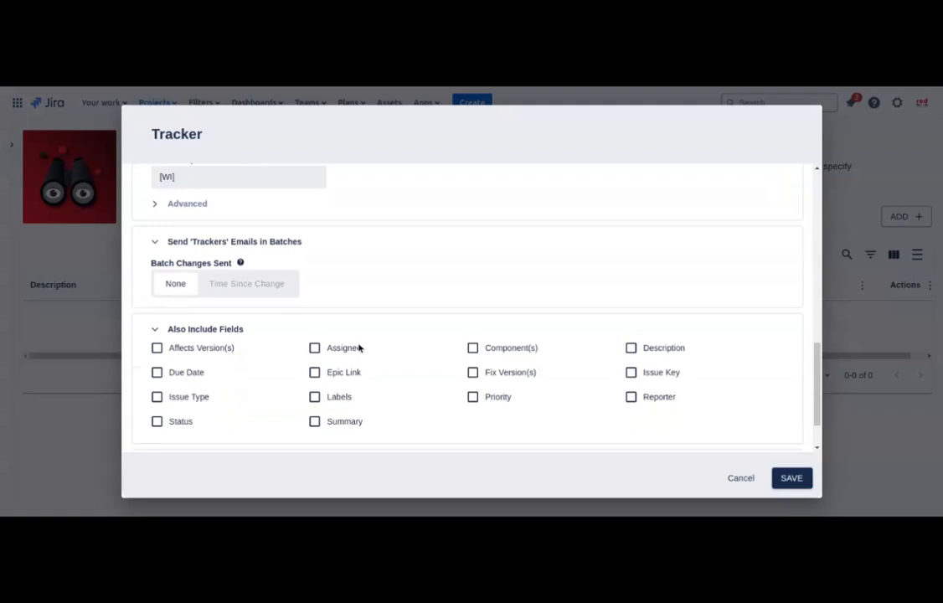
left_click(315, 396)
left_click(473, 348)
left_click(630, 348)
scroll(497, 399, "down", 1)
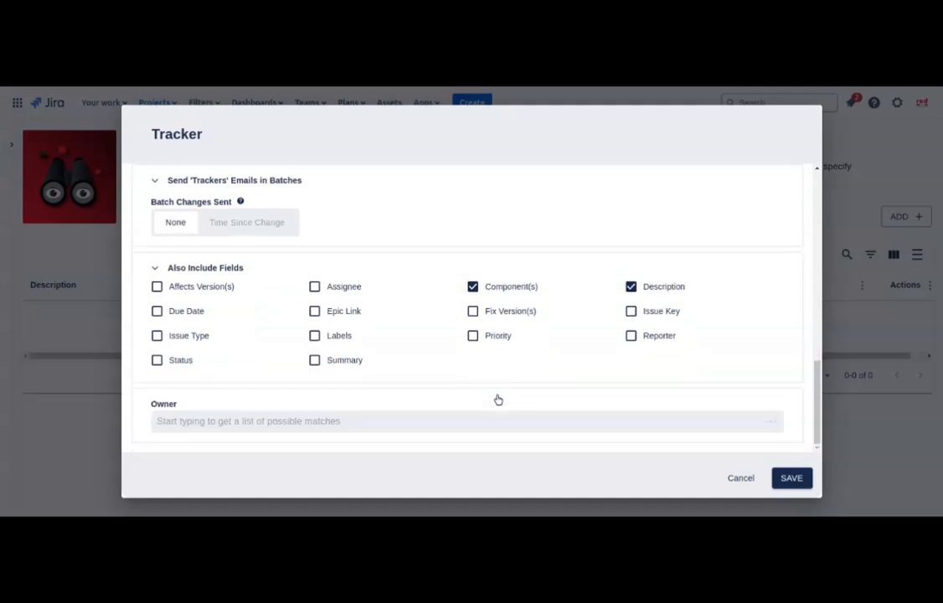
scroll(499, 396, "up", 5)
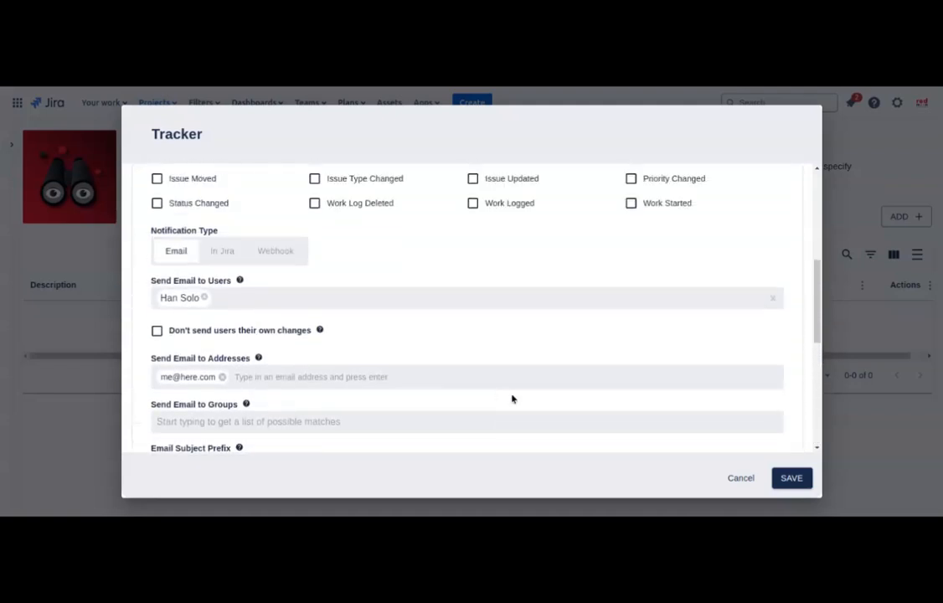
Step: Save the high-priority comments tracker and reopen it to review its settings
left_click(791, 478)
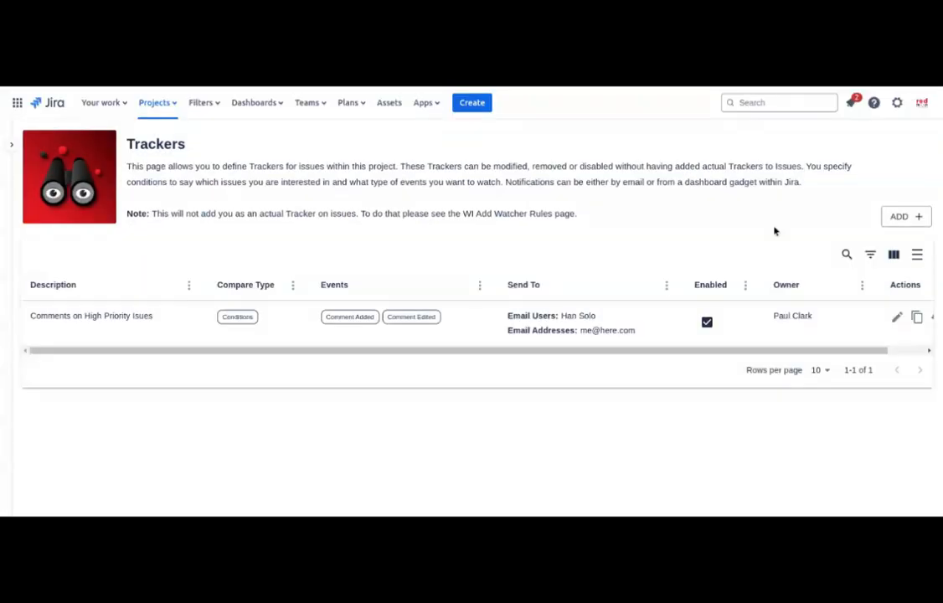
left_click(895, 317)
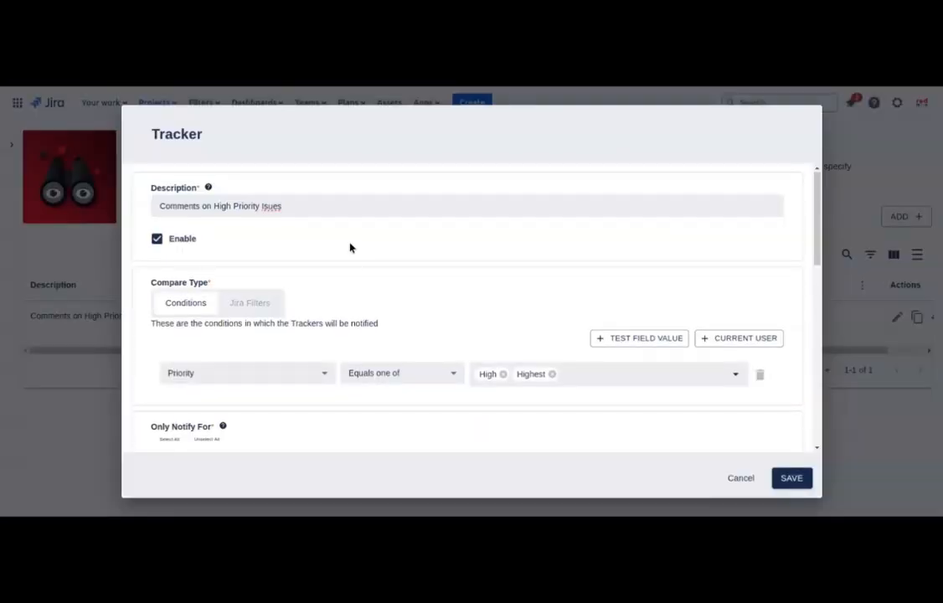
scroll(350, 247, "down", 1)
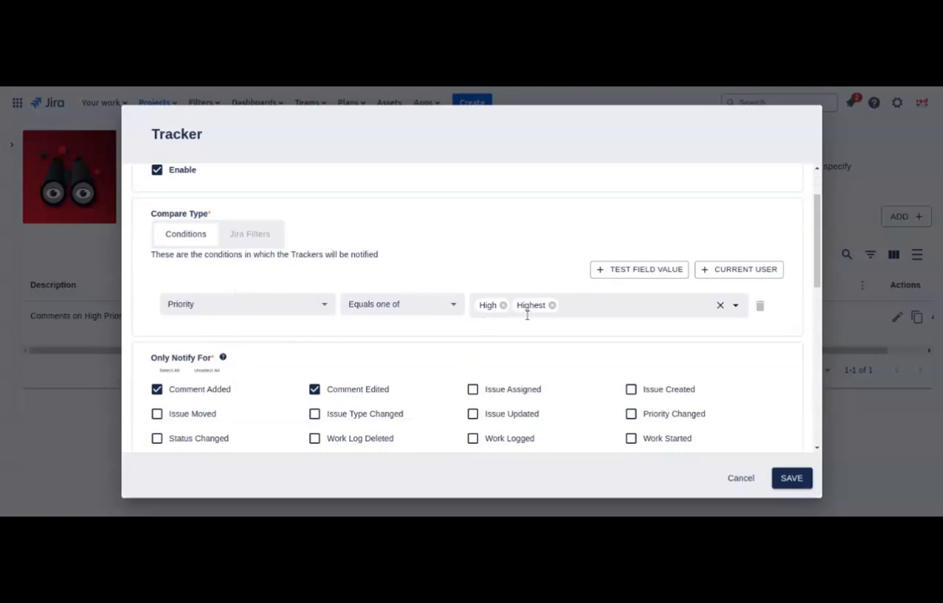
scroll(550, 313, "down", 1)
scroll(550, 315, "down", 2)
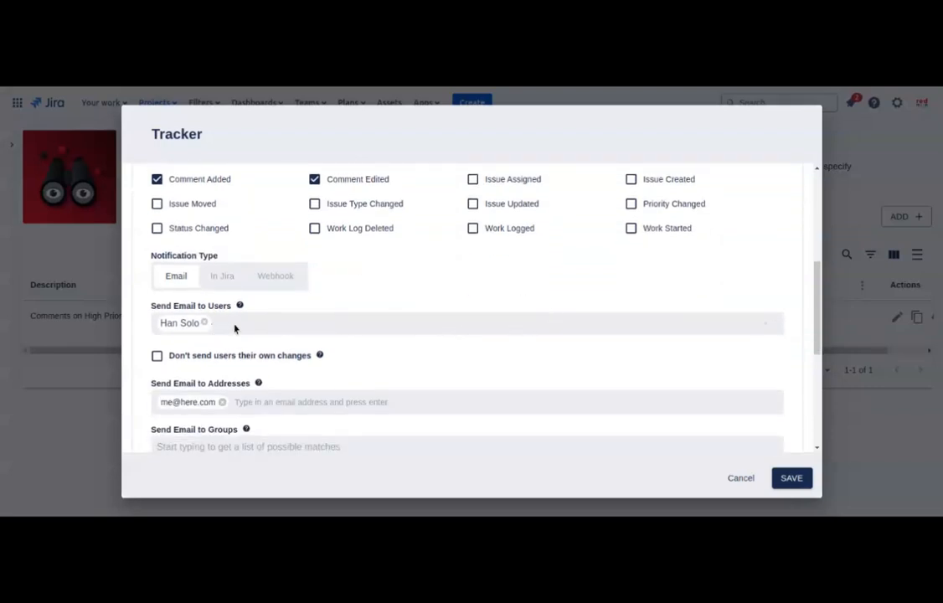
scroll(235, 329, "down", 2)
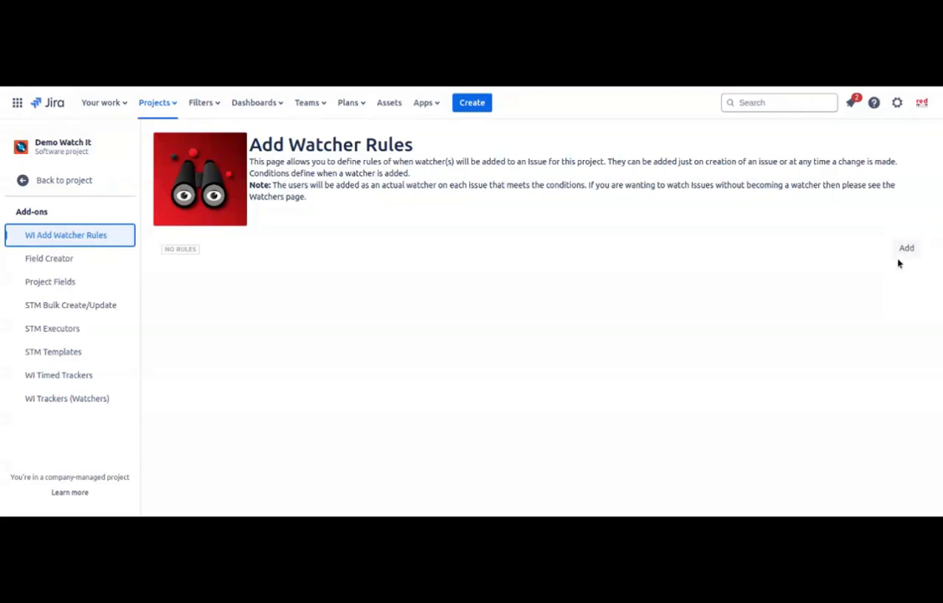
Step: Add a new watcher rule with two suggested users as Watcher Users
left_click(905, 249)
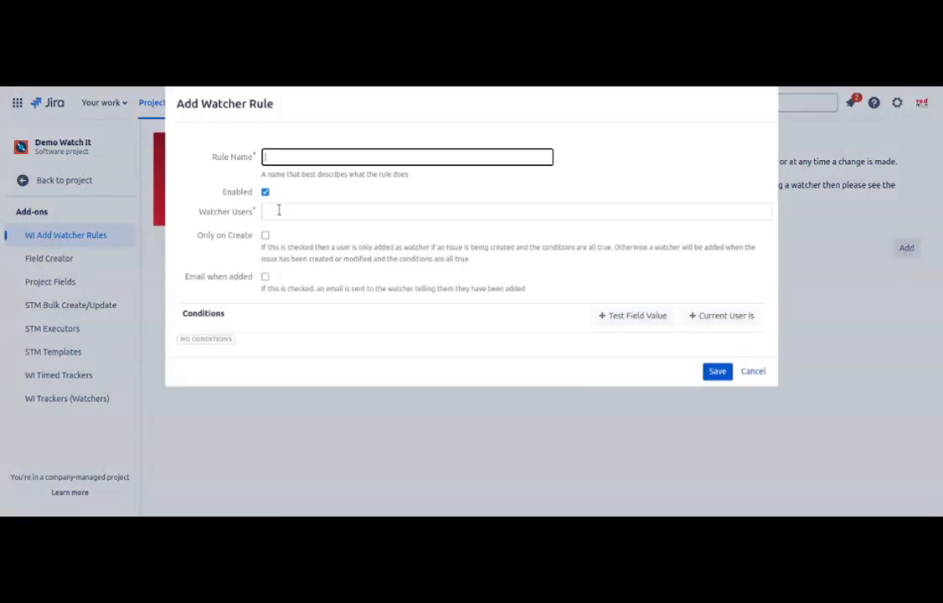
left_click(289, 213)
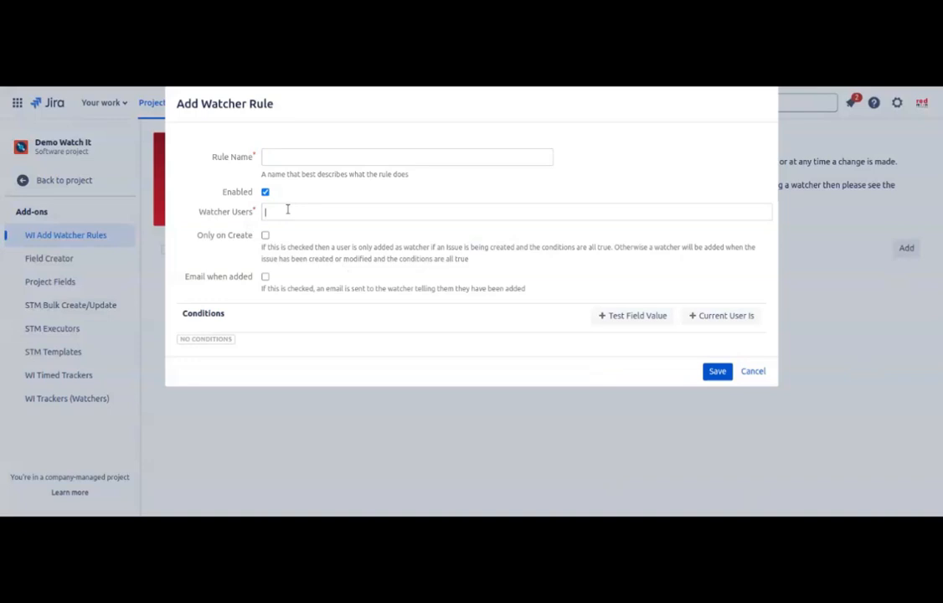
type("han")
key("Return")
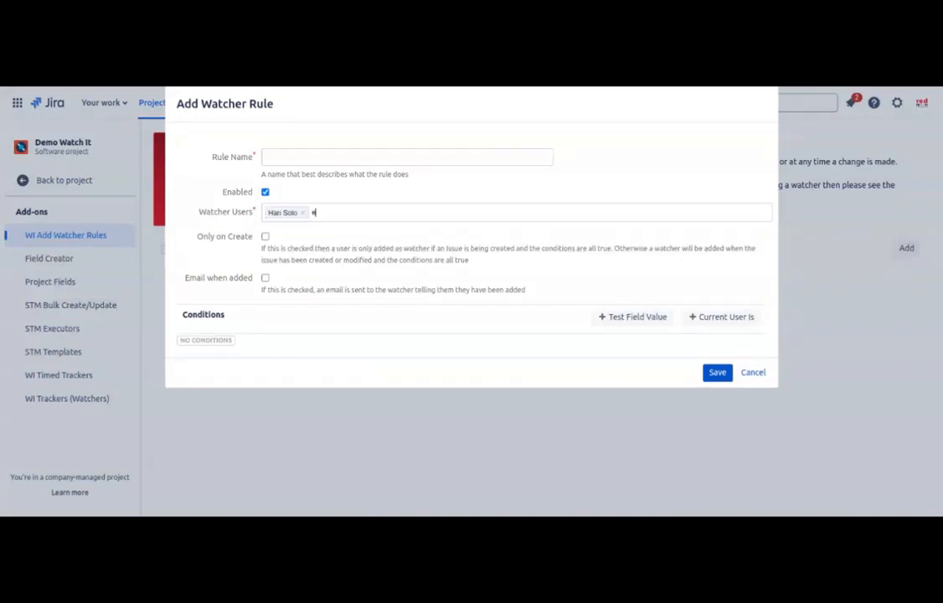
type("el")
key("Return")
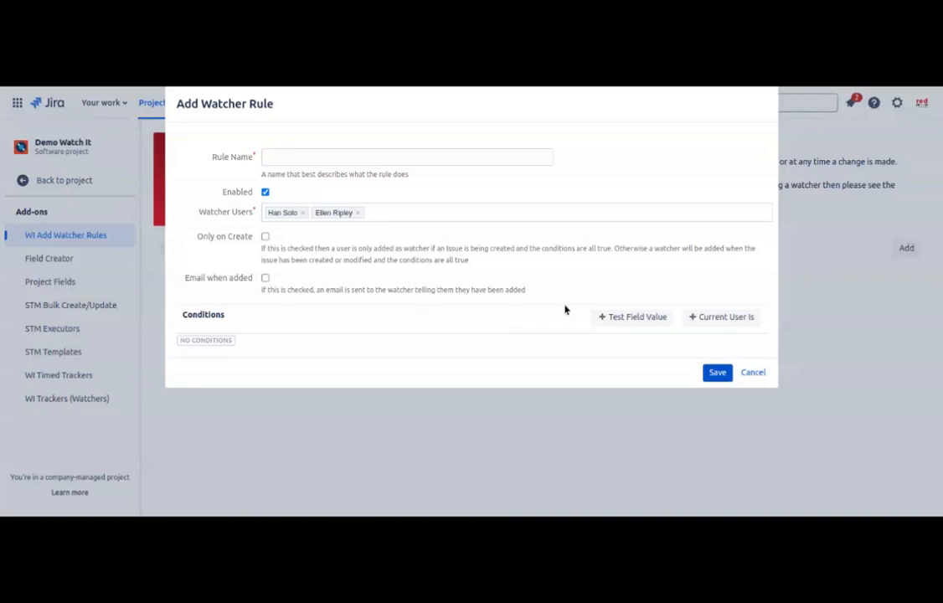
Step: Add conditions Status equals In Progress and Issue Type equals Bug
left_click(632, 317)
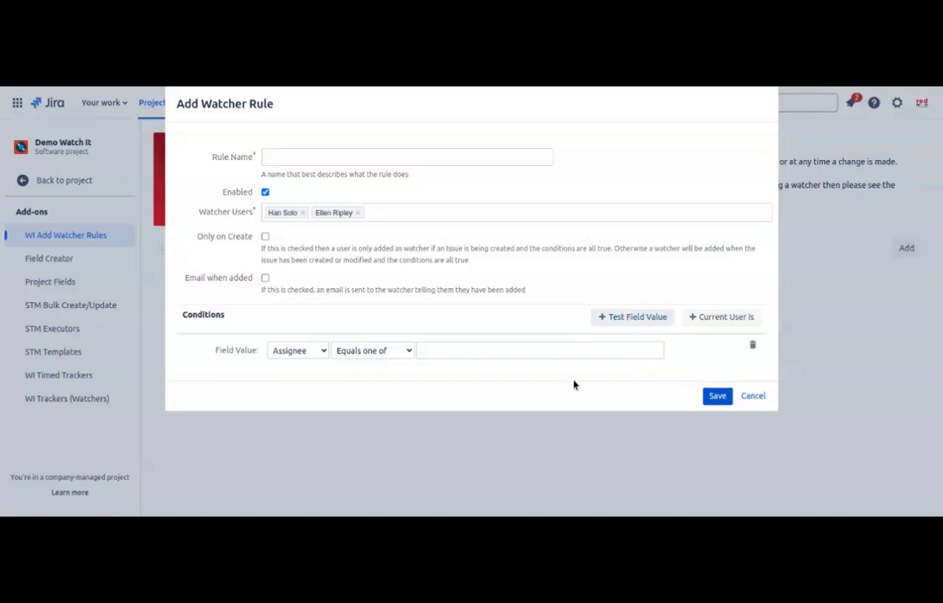
left_click(324, 352)
left_click(289, 435)
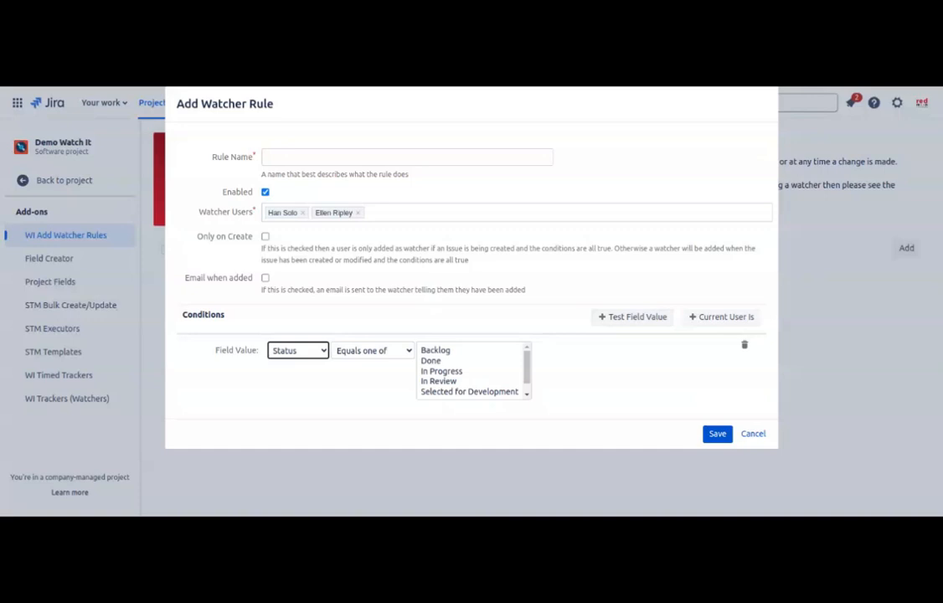
left_click(430, 373)
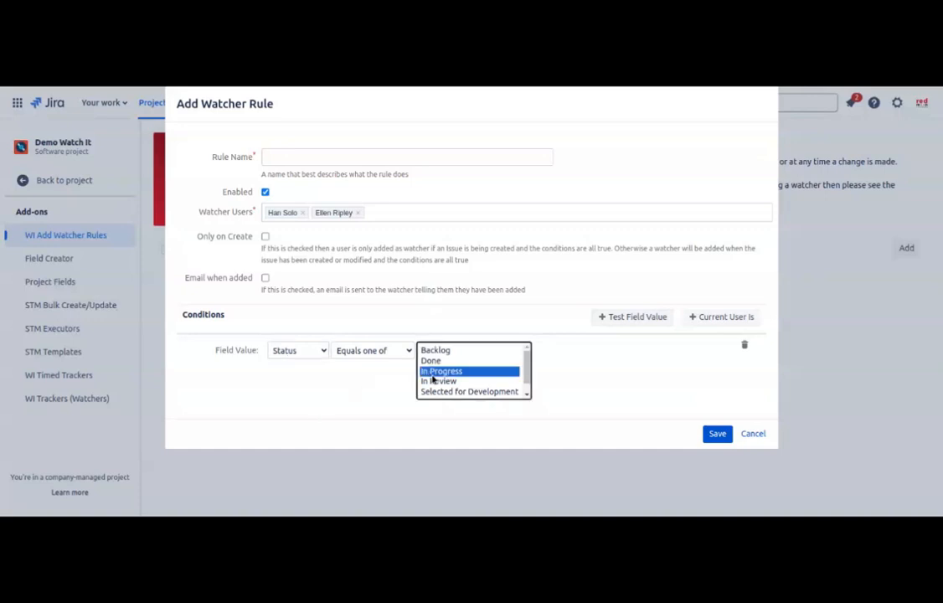
left_click(620, 316)
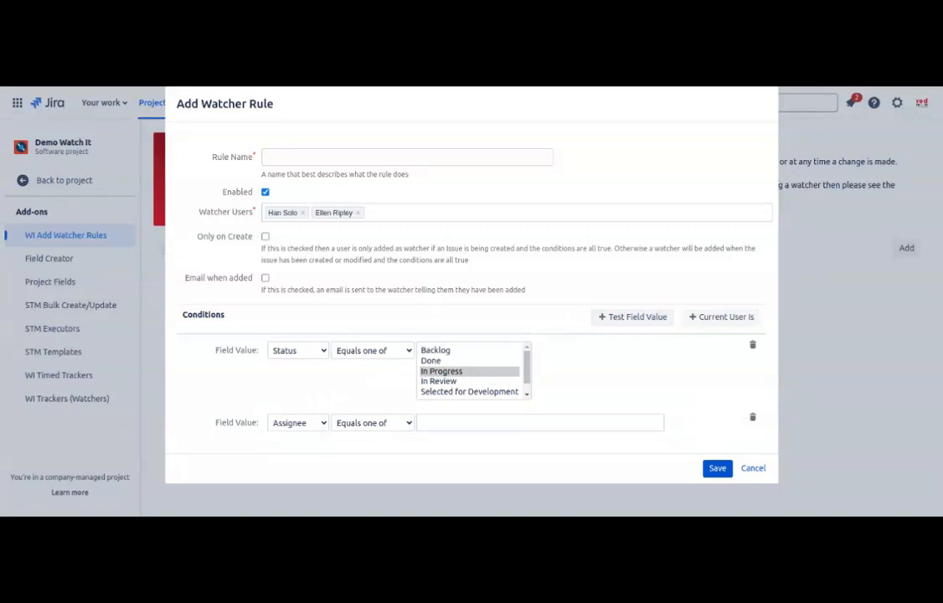
left_click(317, 453)
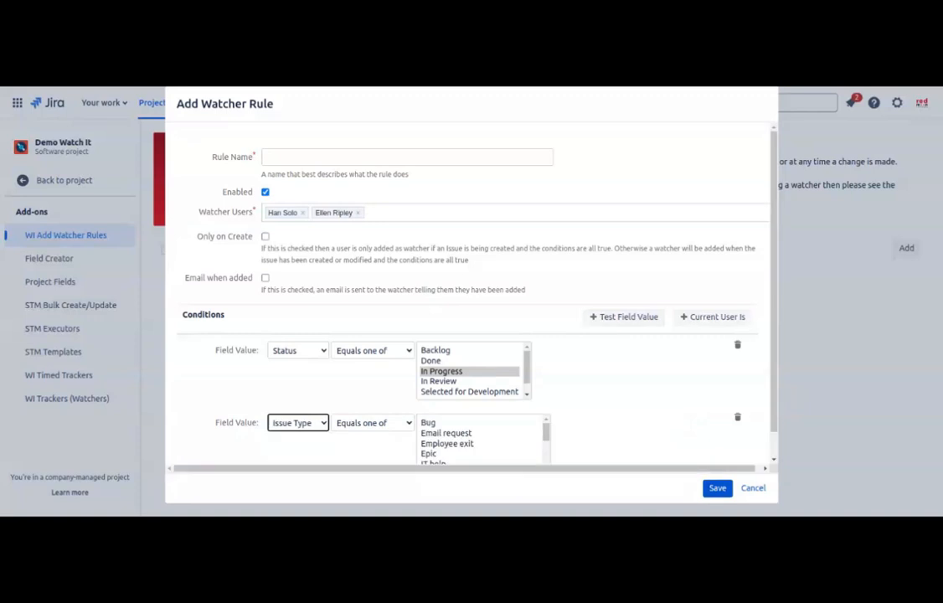
left_click(450, 424)
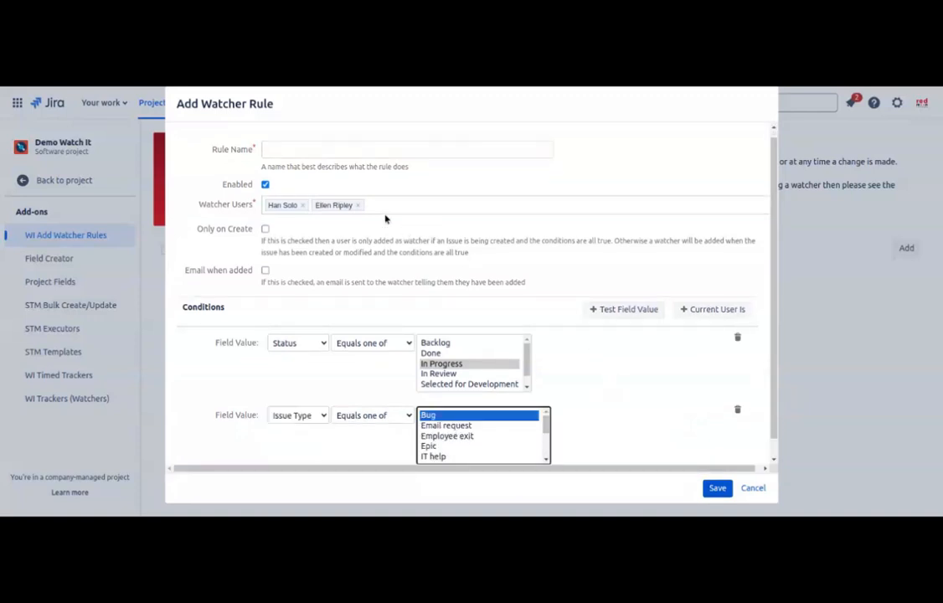
Step: Name the rule 'In Progress - Bugs', save it, and go to Timed Trackers
left_click(305, 149)
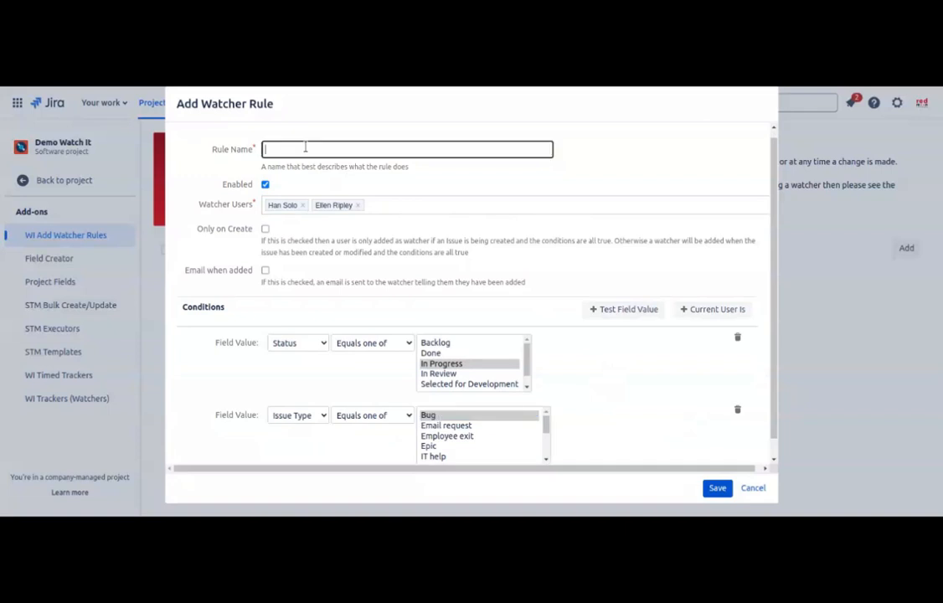
type("In Progress - Bugs")
left_click(717, 488)
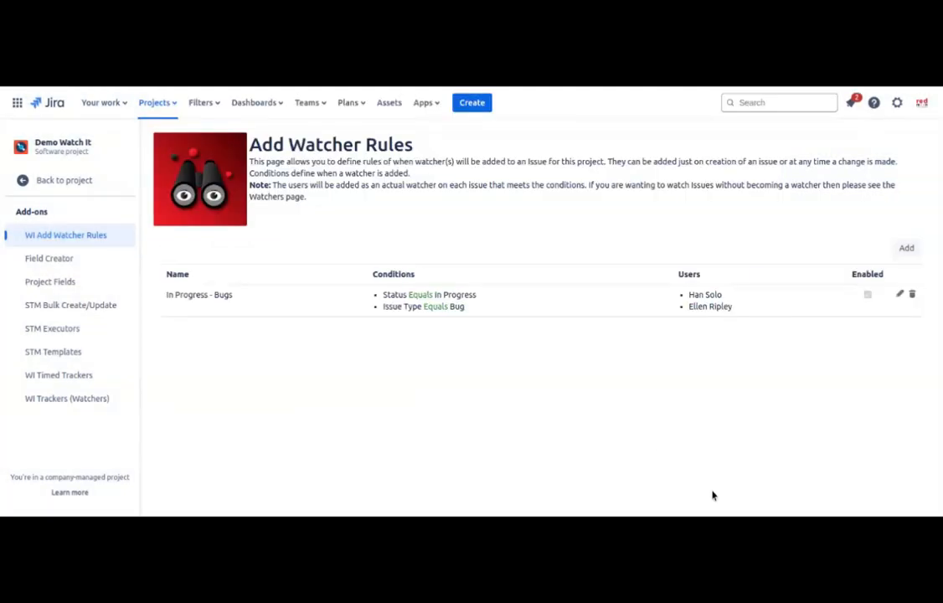
left_click(58, 374)
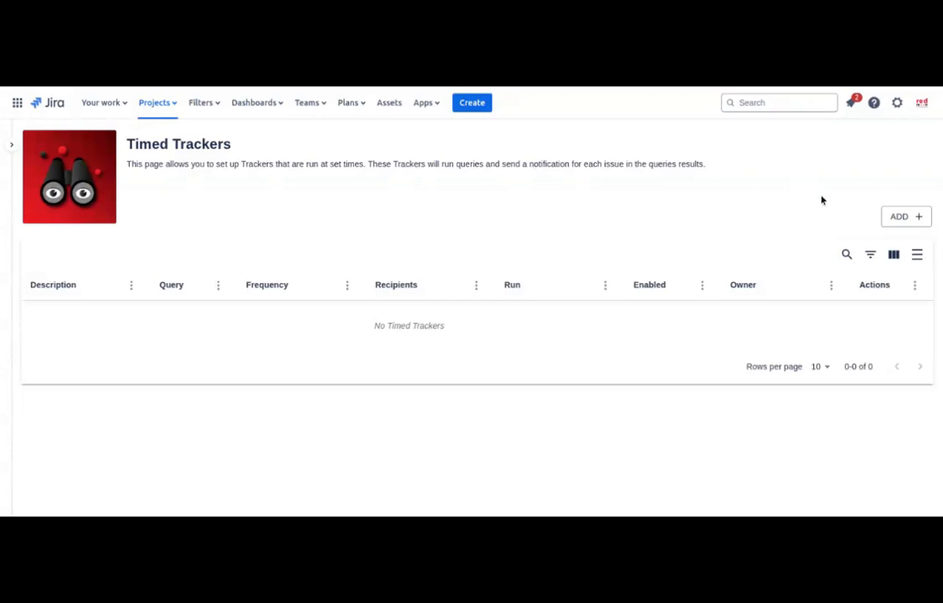
Step: Add a timed tracker with JQL 'project = DWI AND priority = High' and test it successfully
left_click(892, 218)
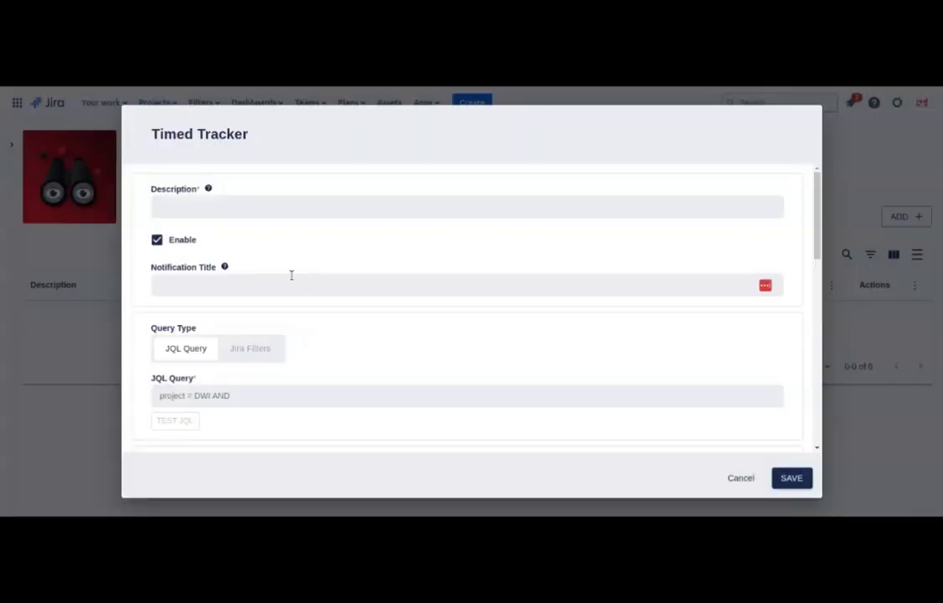
left_click(265, 211)
left_click(269, 283)
scroll(269, 283, "down", 2)
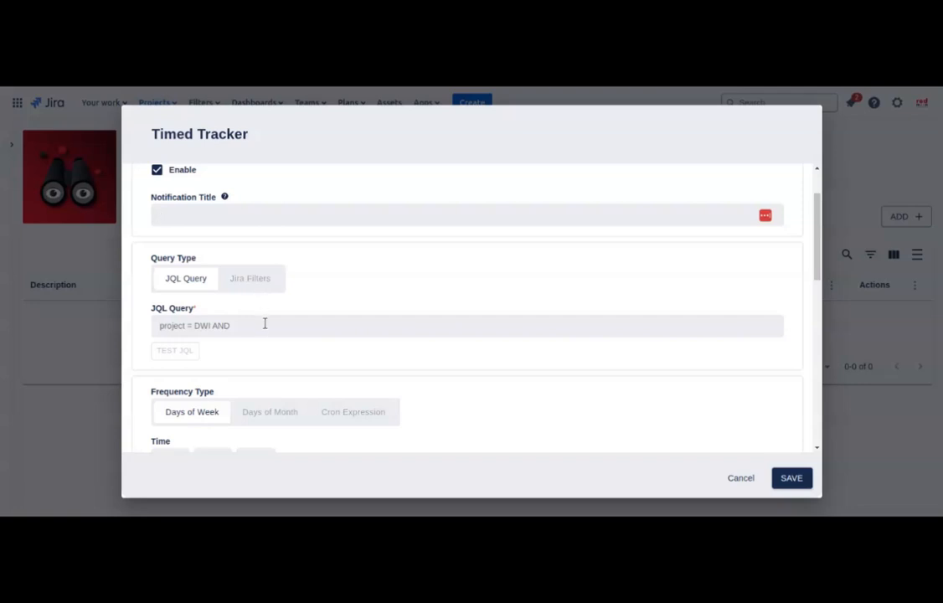
type("priority = High")
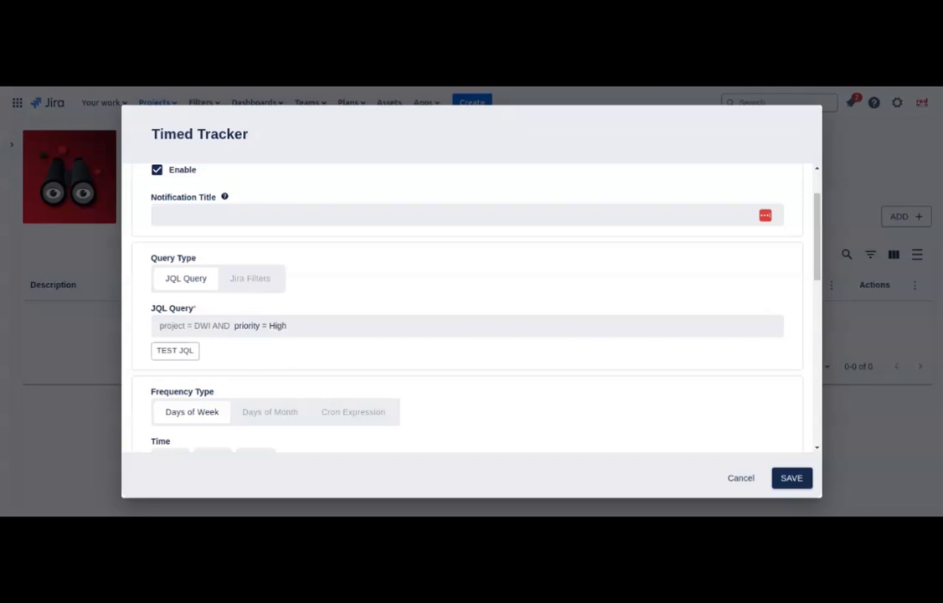
left_click(186, 355)
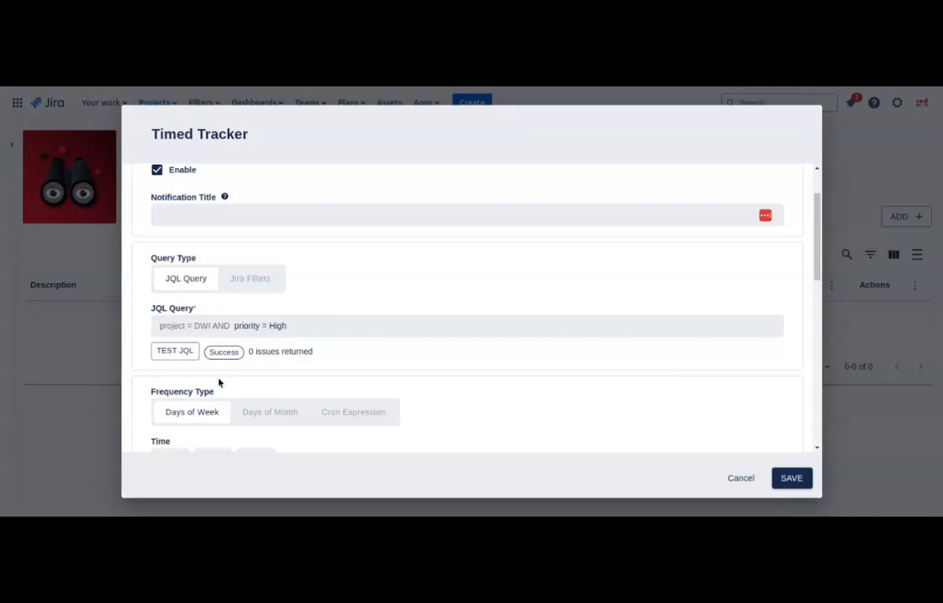
scroll(275, 368, "down", 1)
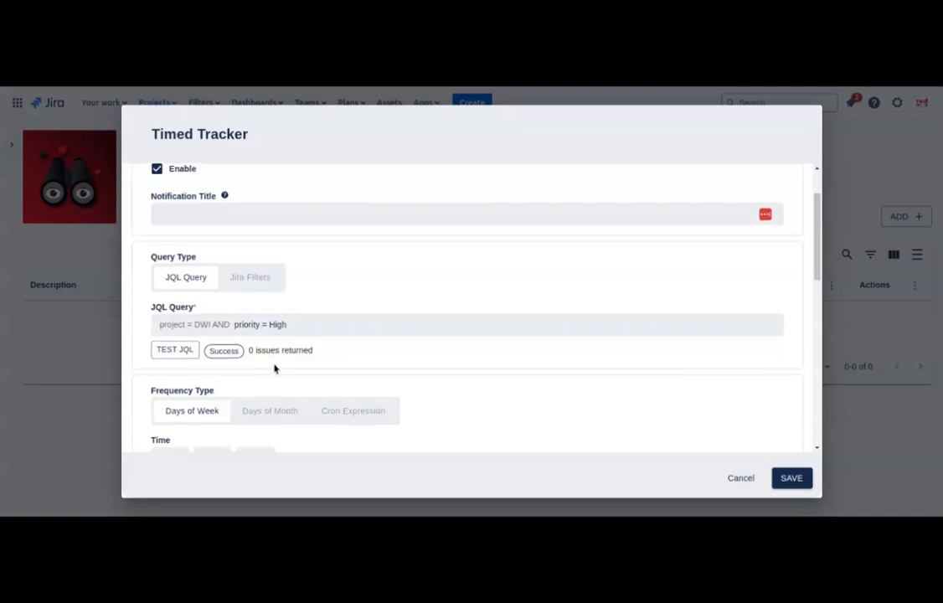
scroll(274, 369, "down", 2)
scroll(280, 364, "down", 2)
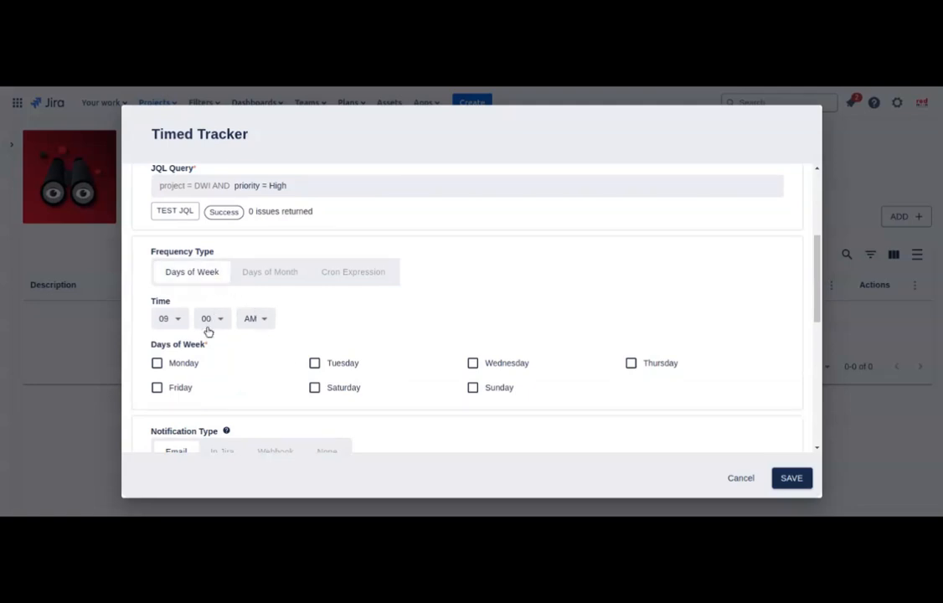
Step: Schedule the tracker for Monday, Tuesday and Wednesday at 05:00 PM
left_click(187, 365)
left_click(315, 364)
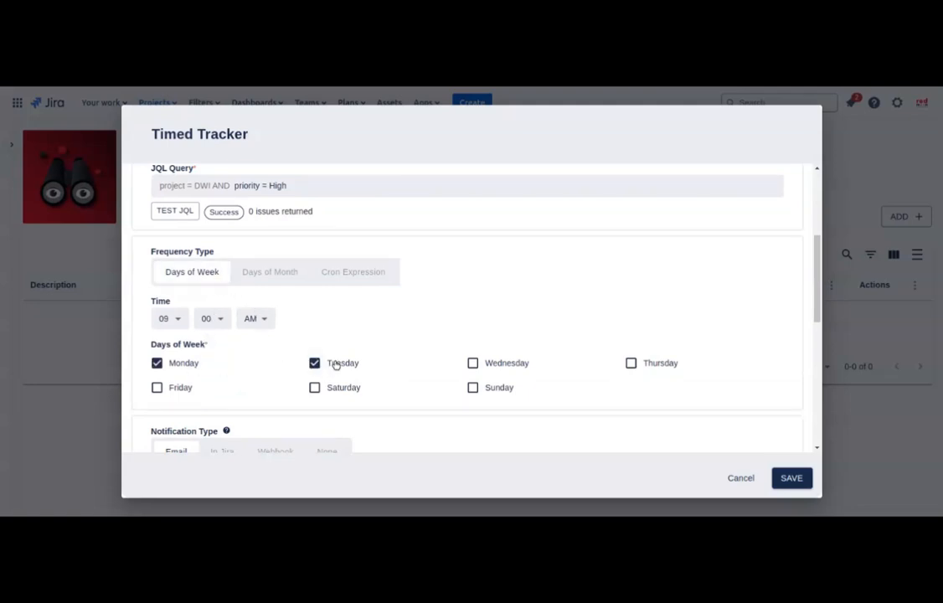
left_click(494, 370)
left_click(176, 319)
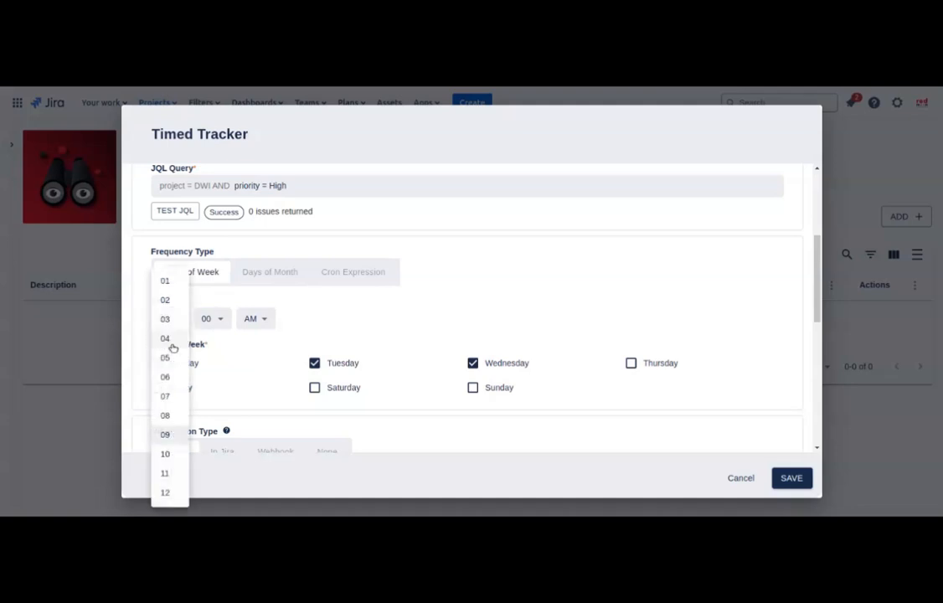
left_click(167, 357)
left_click(261, 321)
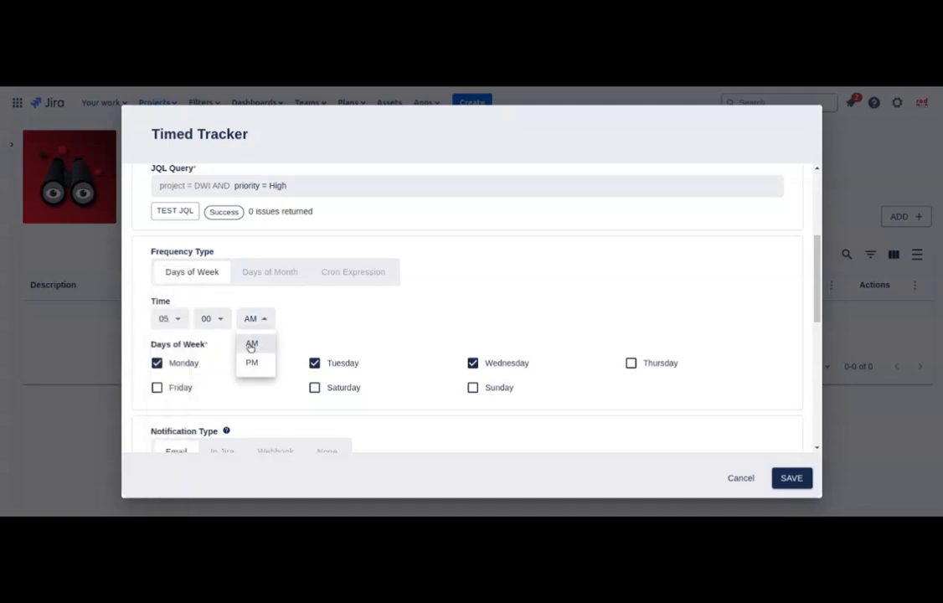
left_click(250, 363)
Step: Try Days of Month (the 9th) and Cron Expression, then return to Days of Week
left_click(269, 271)
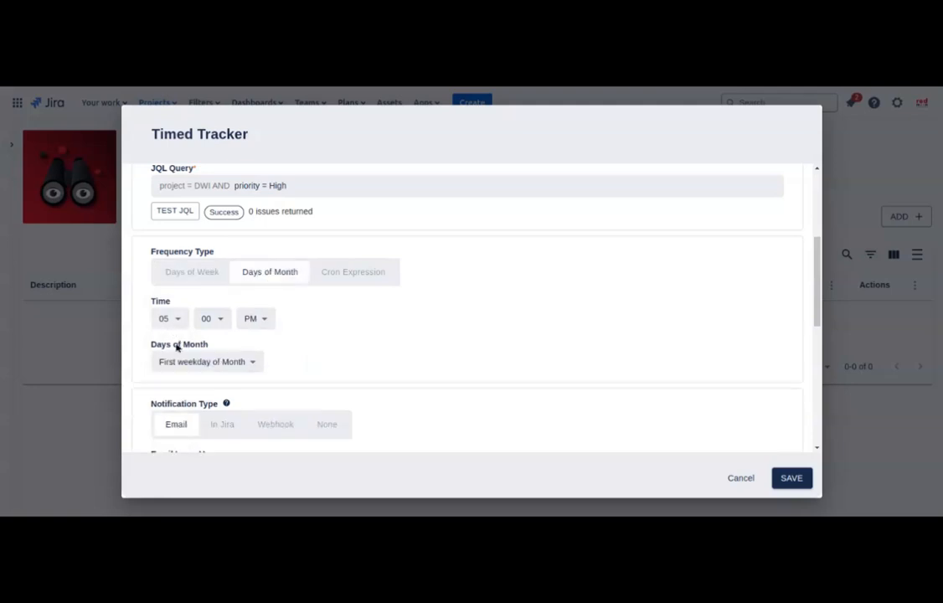
left_click(180, 361)
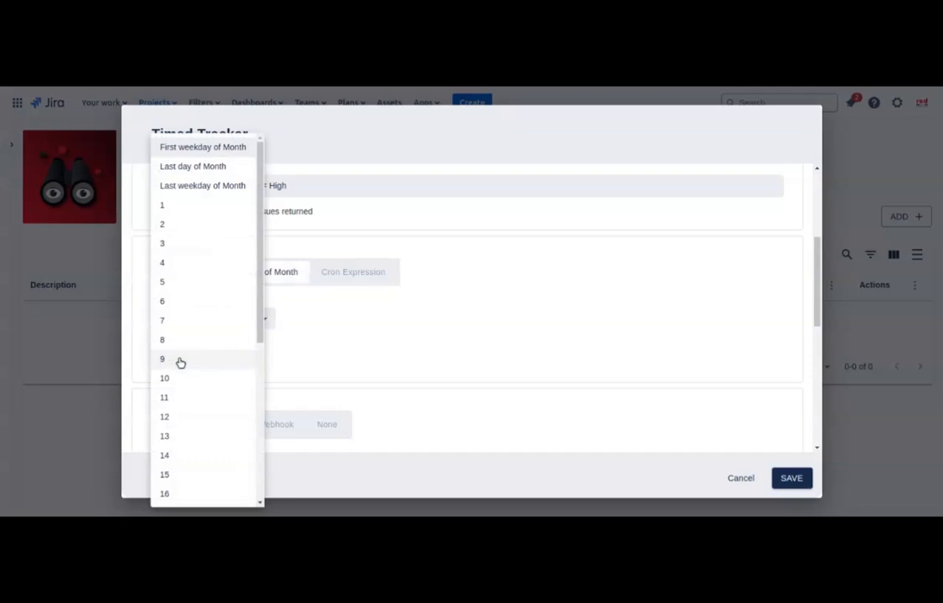
left_click(180, 361)
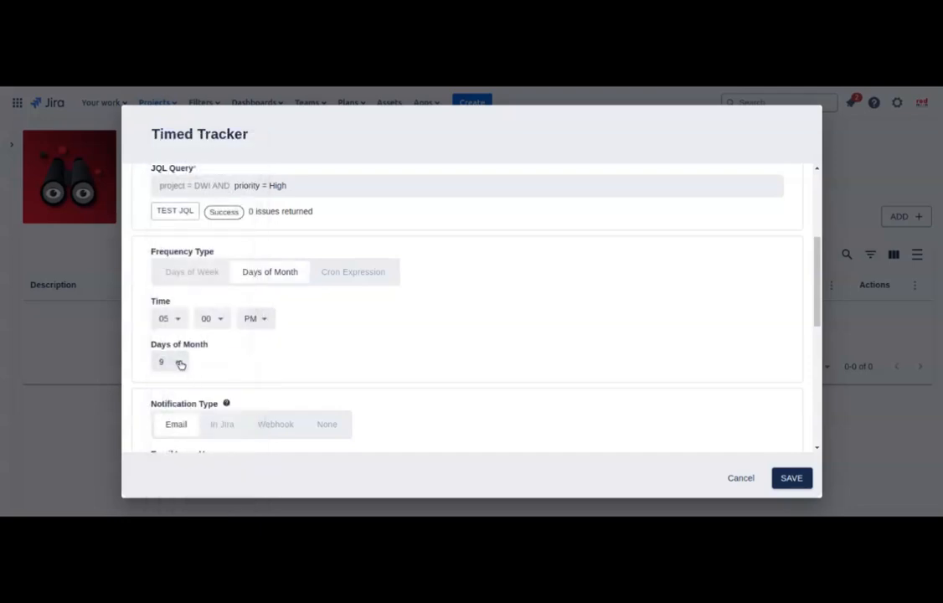
left_click(180, 363)
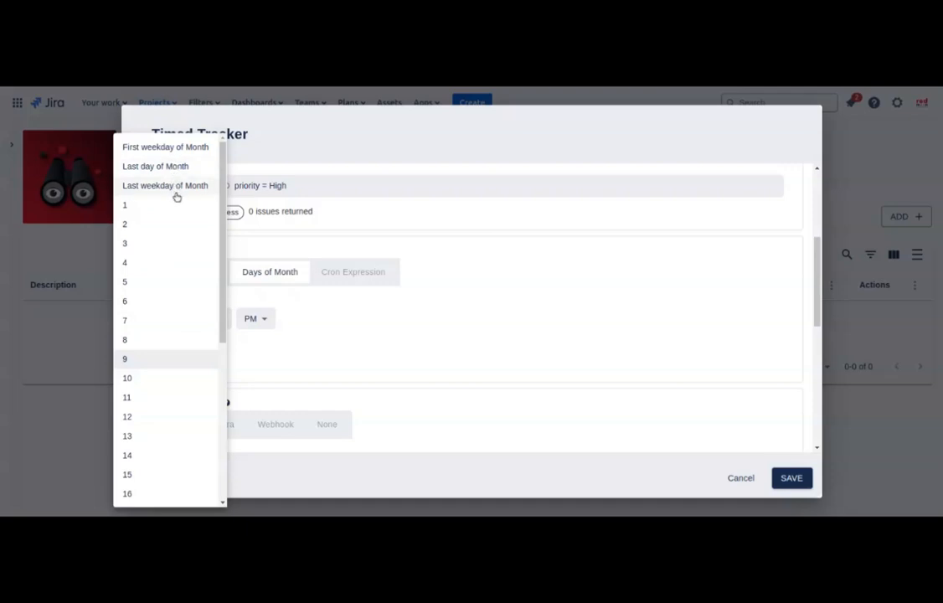
left_click(293, 340)
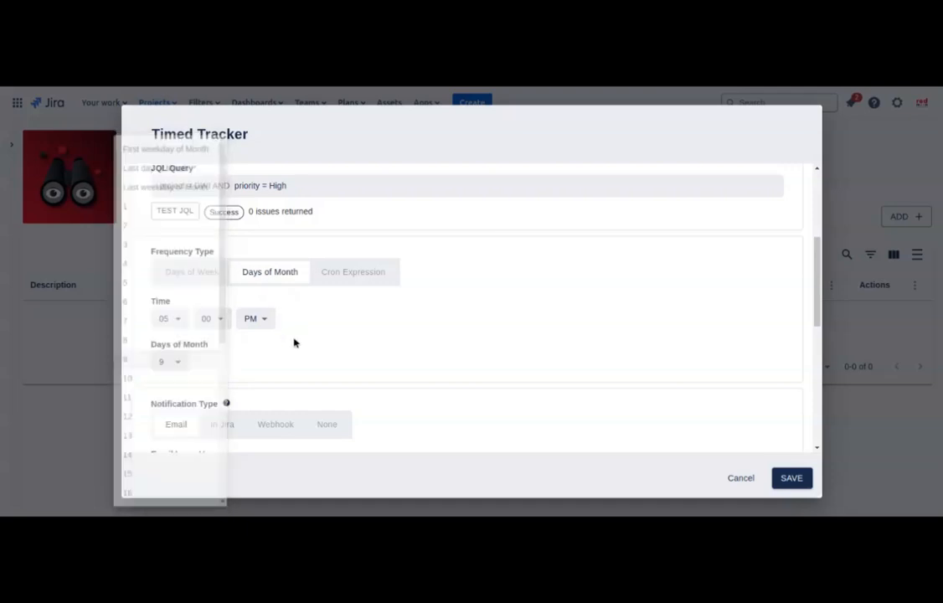
left_click(330, 275)
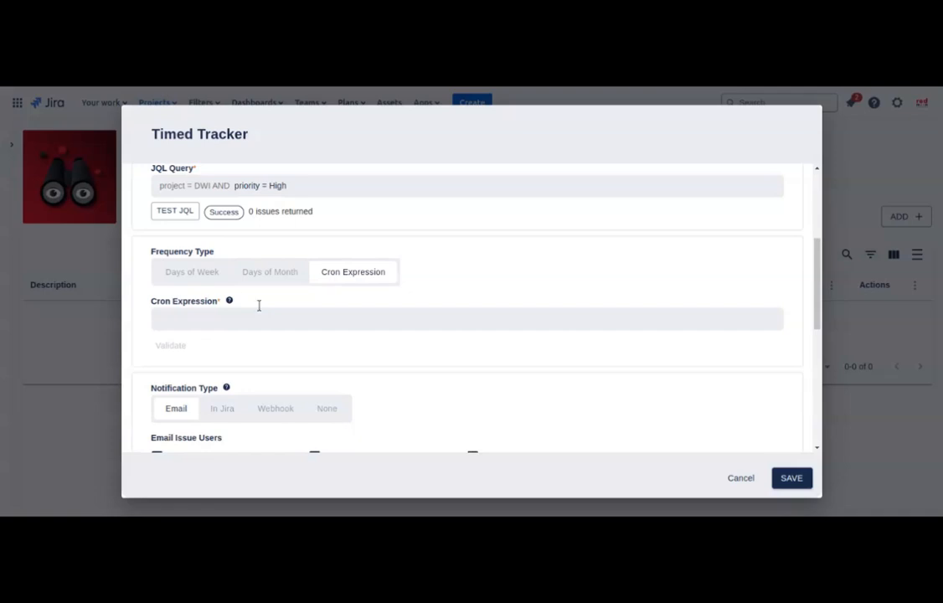
left_click(214, 276)
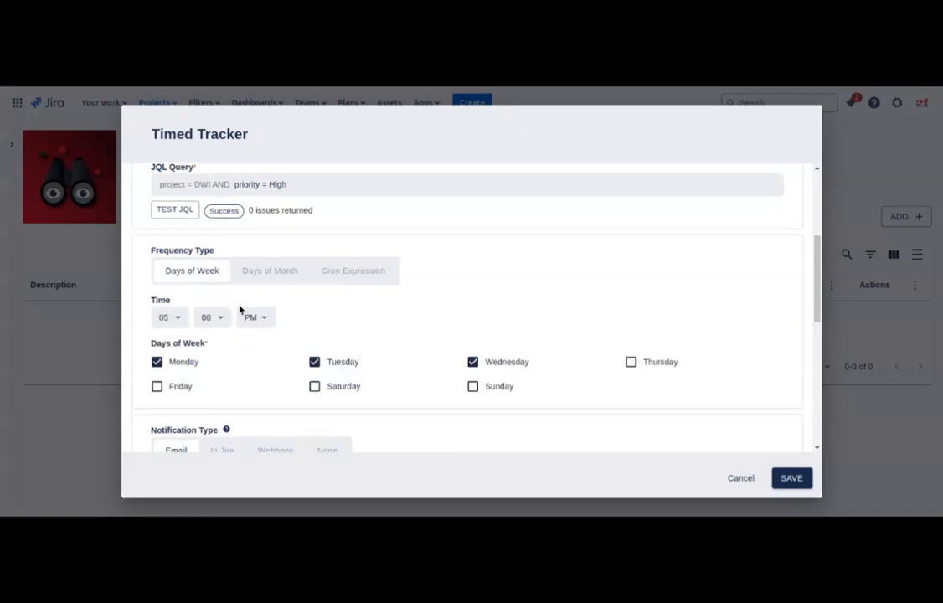
scroll(240, 309, "down", 1)
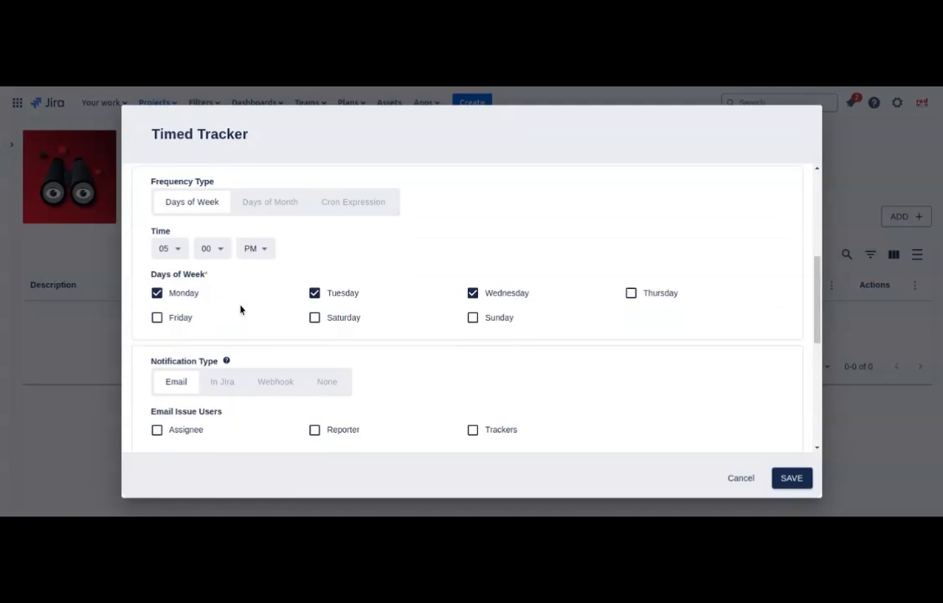
scroll(241, 309, "down", 1)
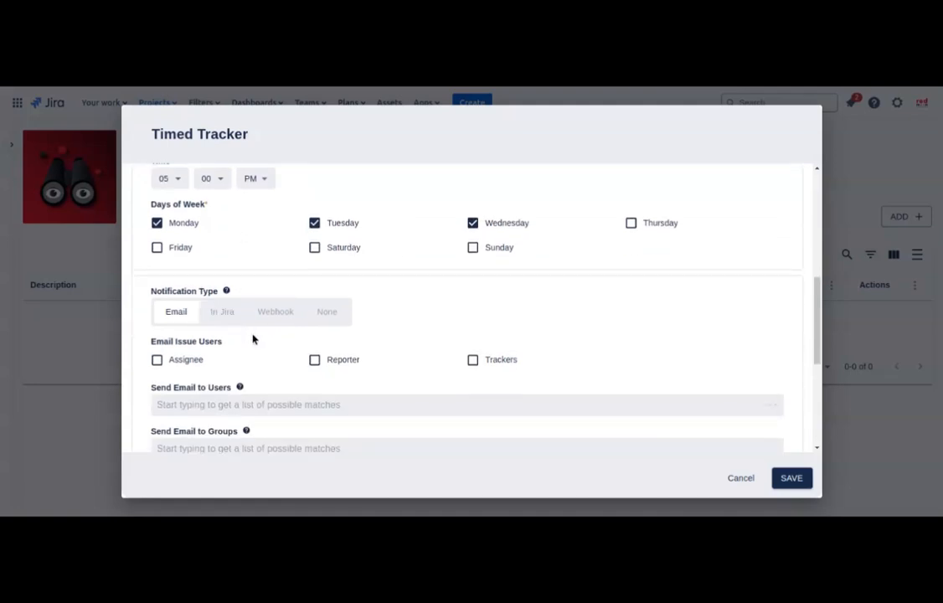
scroll(253, 339, "down", 1)
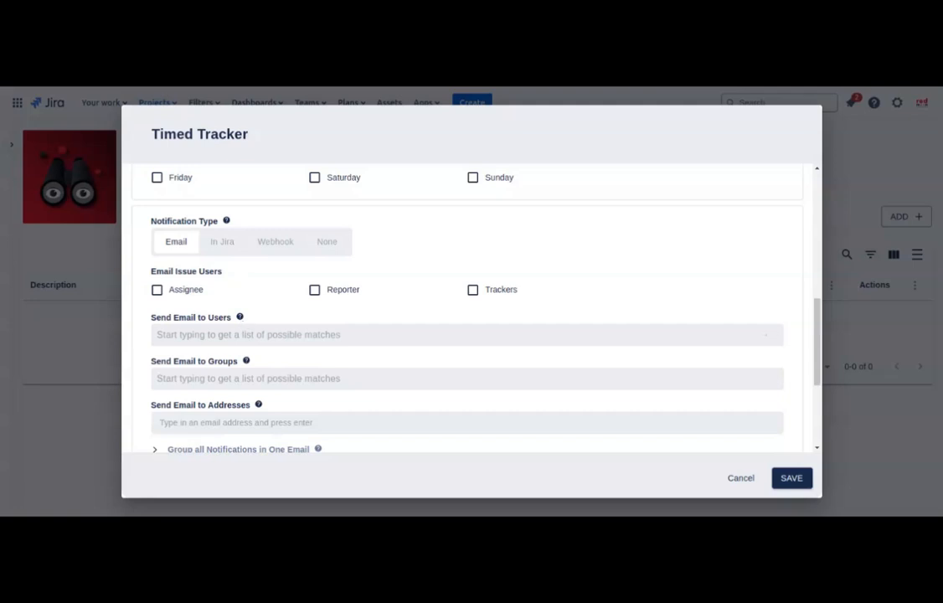
left_click(237, 335)
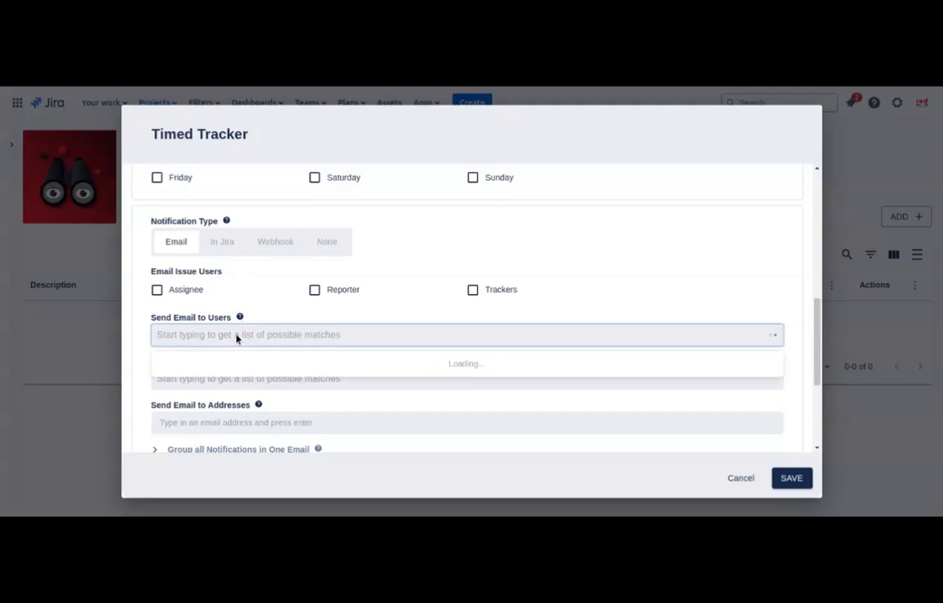
type("Han")
key("Return")
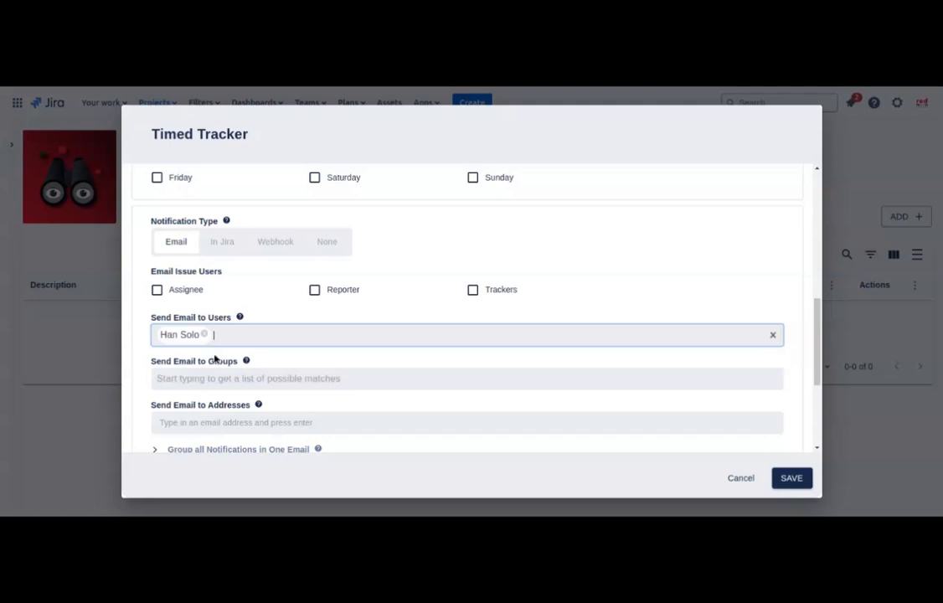
left_click(234, 379)
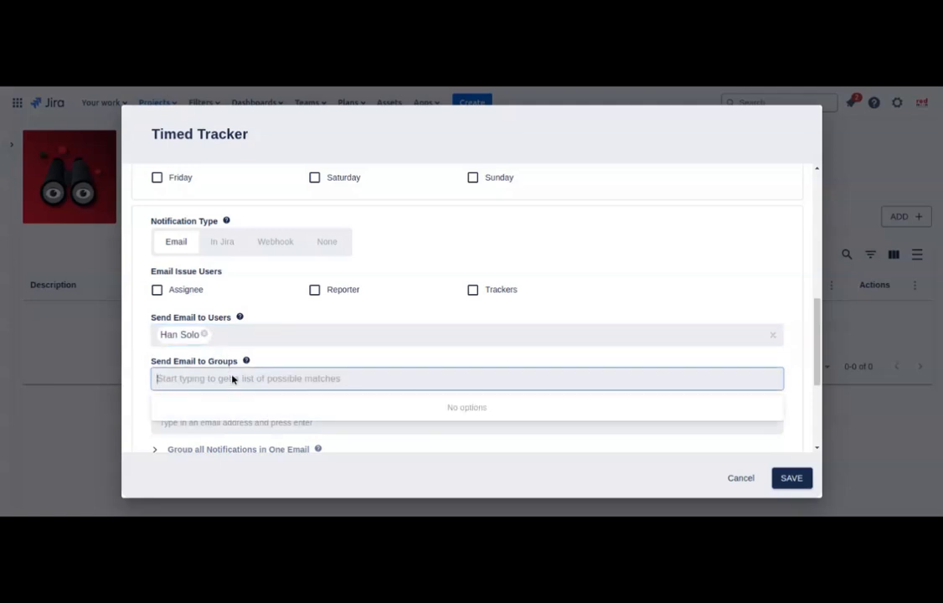
scroll(234, 379, "down", 1)
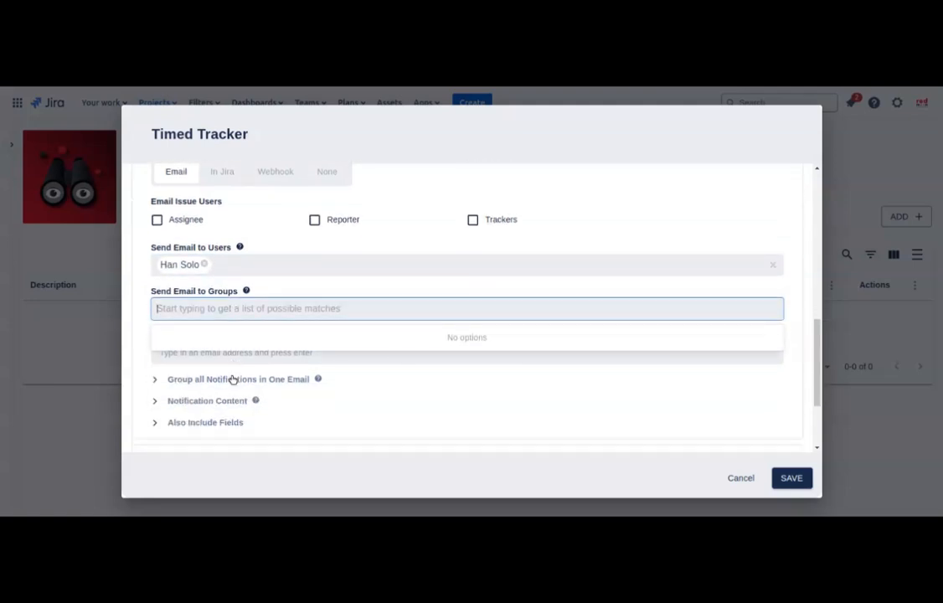
left_click(226, 369)
left_click(222, 354)
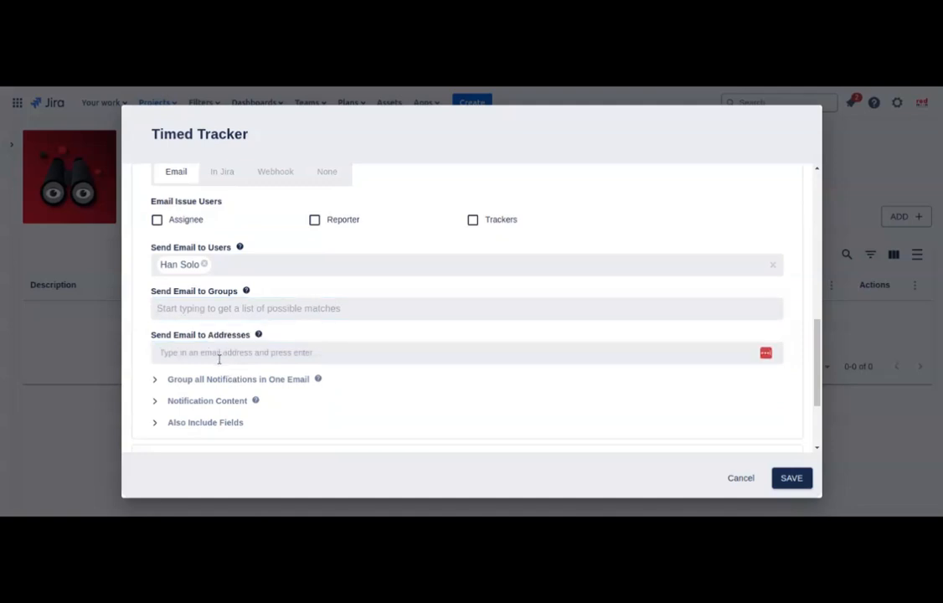
Step: Include the Labels, Priority and Reporter fields in the tracker's notifications
left_click(158, 381)
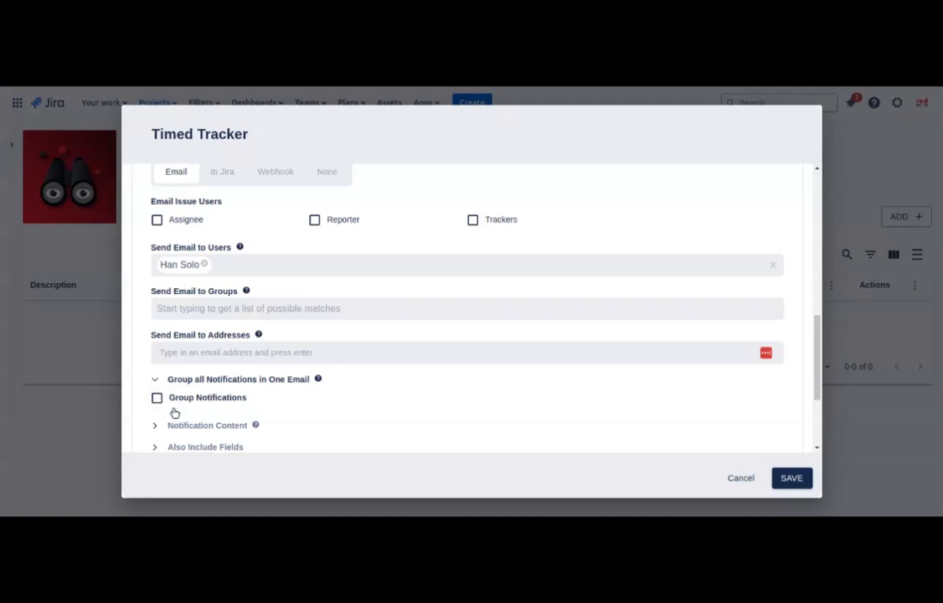
left_click(154, 425)
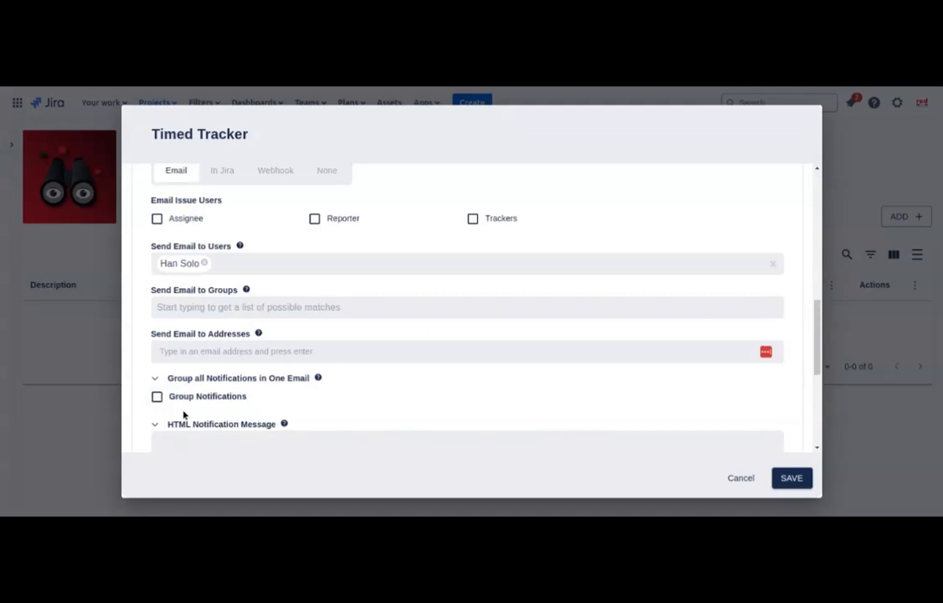
scroll(184, 414, "down", 3)
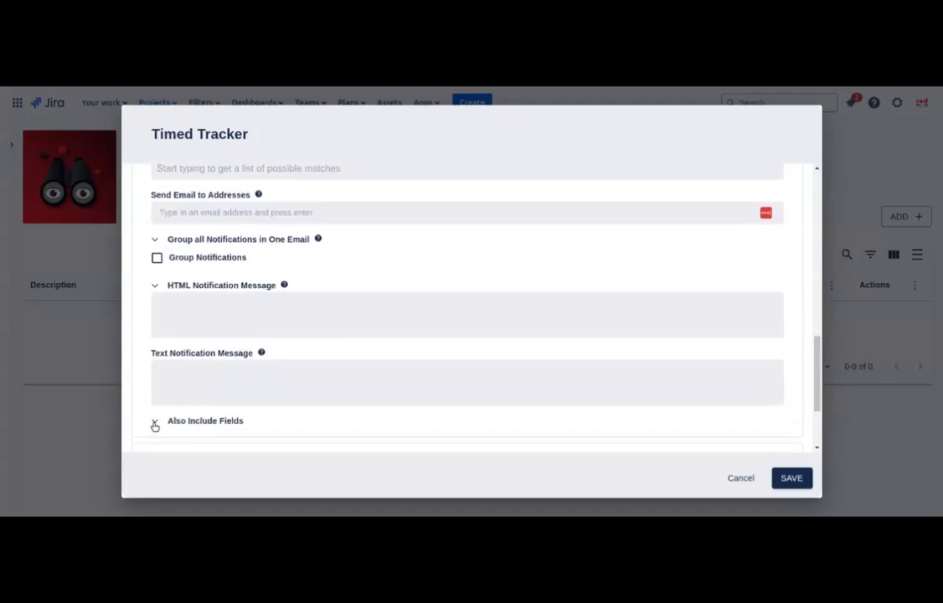
left_click(155, 423)
scroll(201, 423, "down", 2)
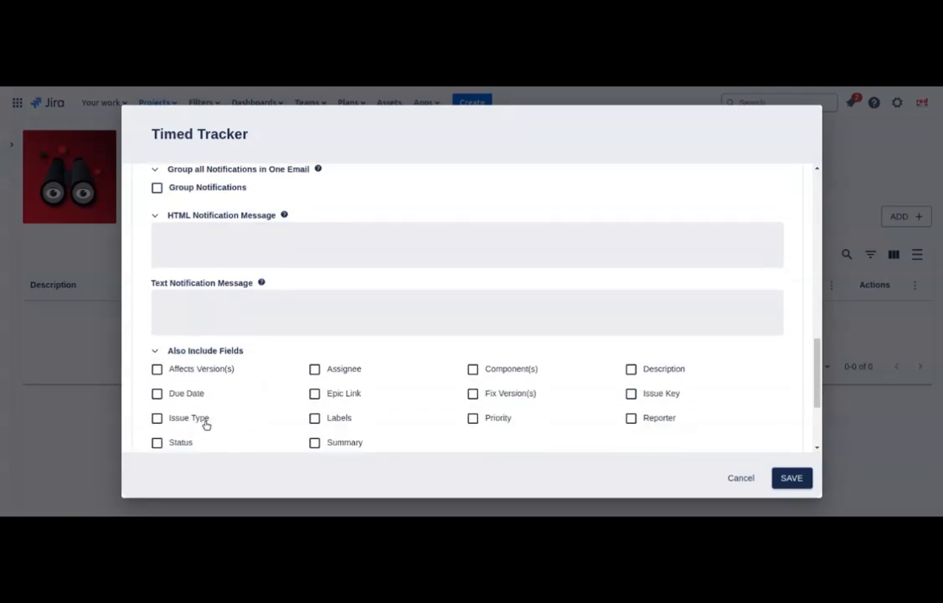
left_click(339, 417)
left_click(473, 418)
left_click(631, 417)
scroll(406, 382, "up", 1)
scroll(234, 308, "up", 1)
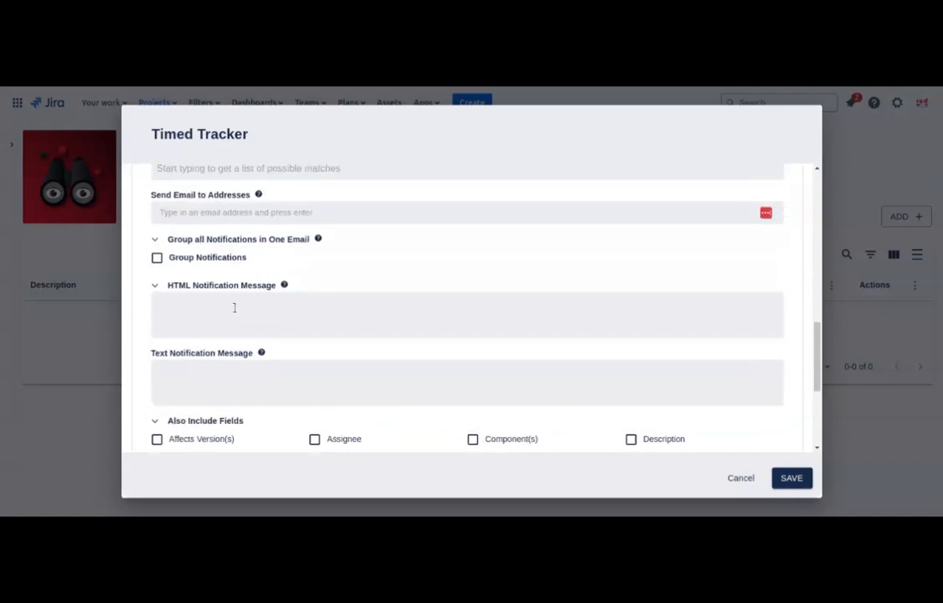
left_click(221, 284)
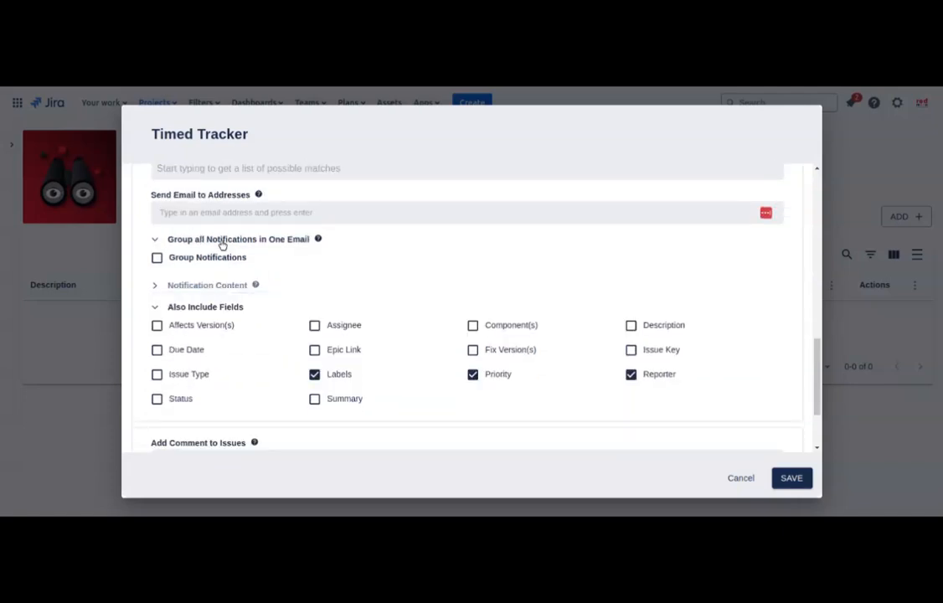
left_click(222, 242)
scroll(275, 246, "up", 5)
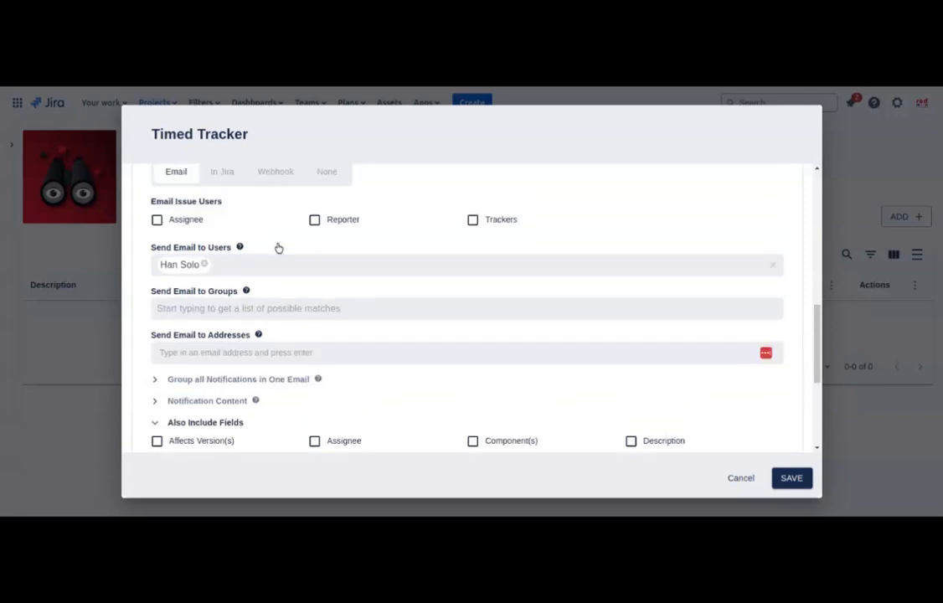
left_click(224, 312)
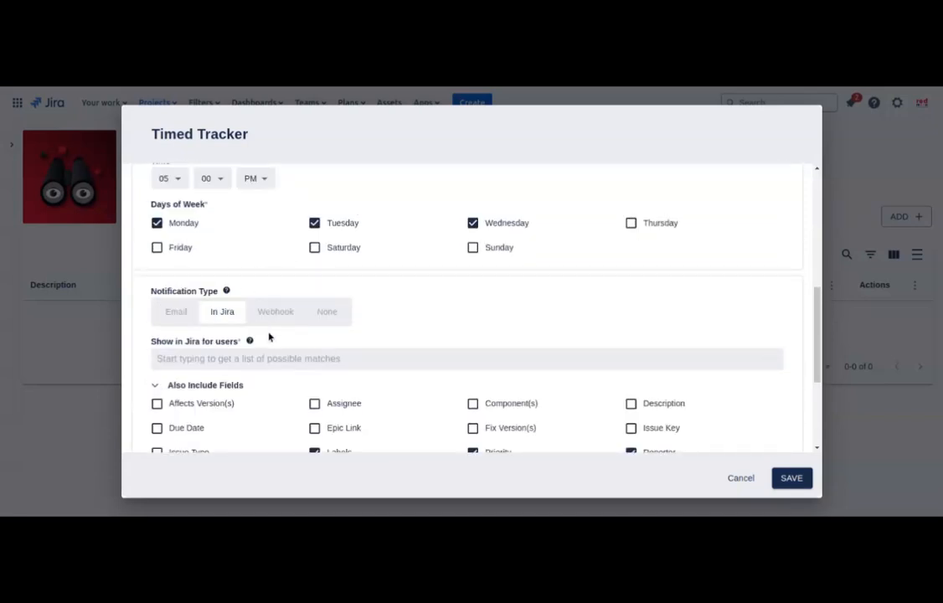
scroll(268, 337, "down", 2)
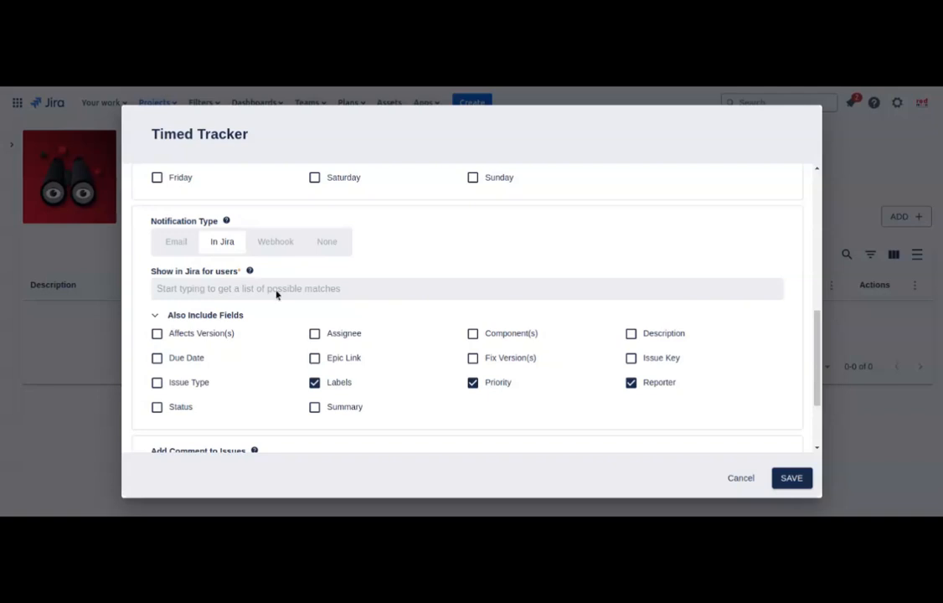
left_click(276, 243)
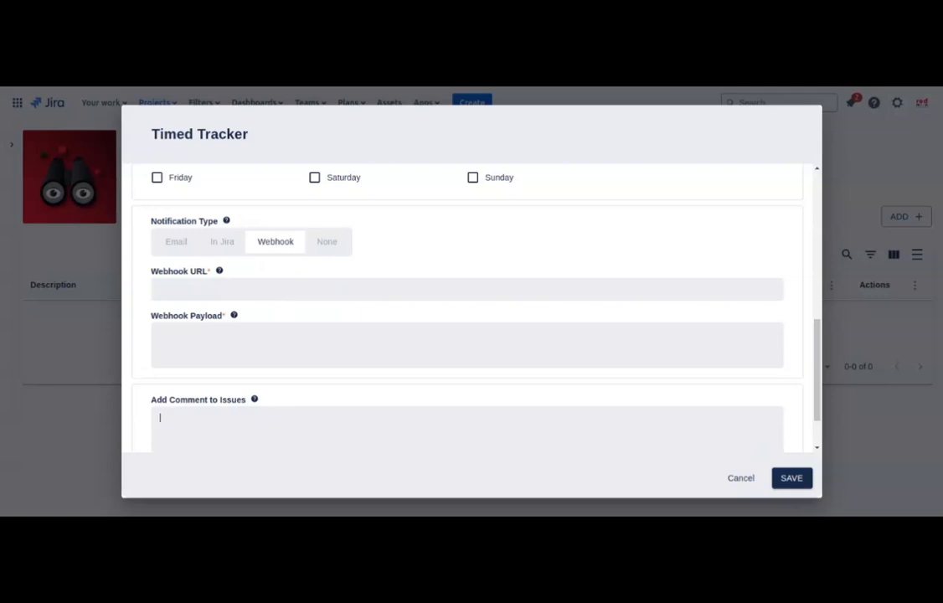
left_click(325, 242)
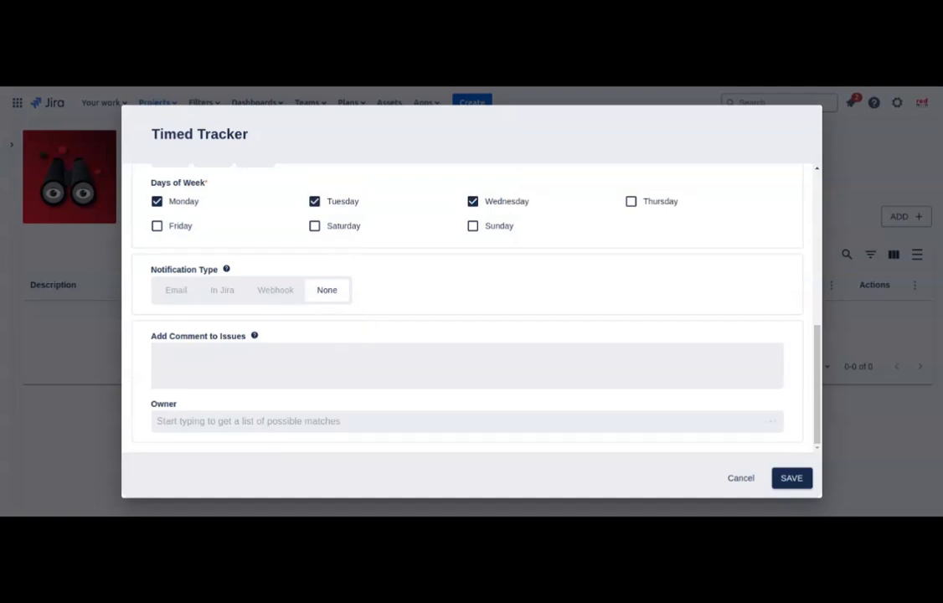
left_click(312, 367)
left_click(176, 291)
scroll(330, 323, "down", 3)
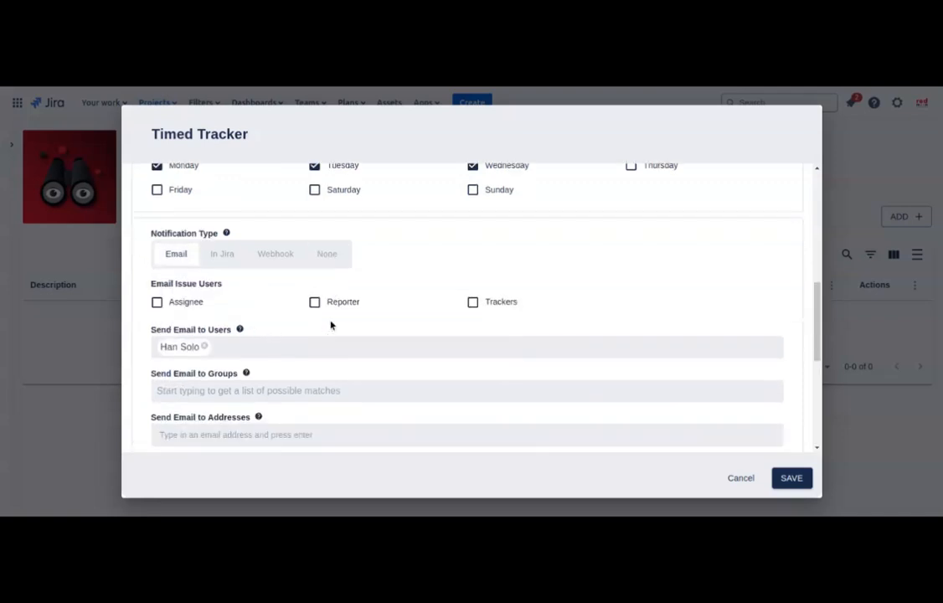
scroll(331, 326, "up", 10)
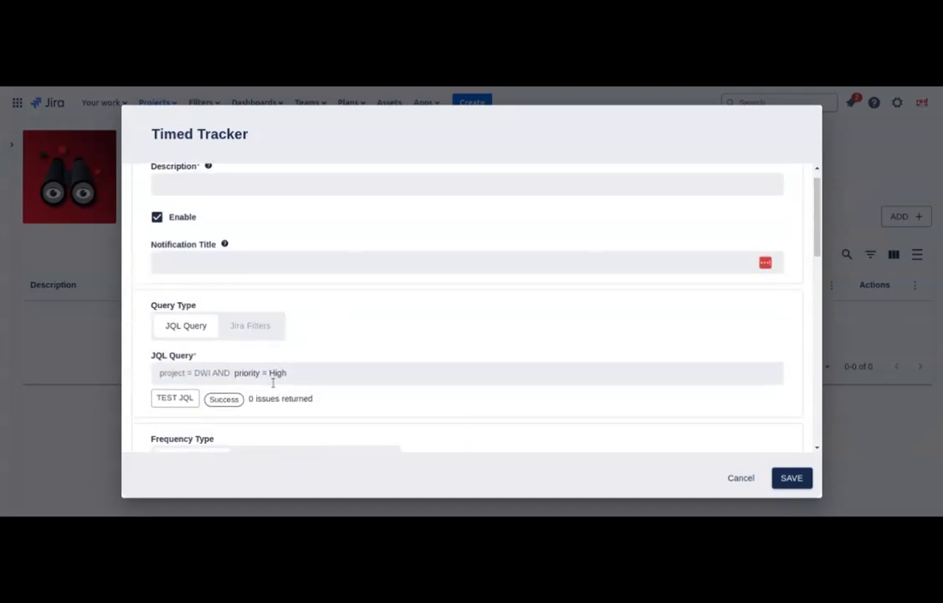
Step: Tick Reporter under Email Issue Users and attempt to save the Timed Tracker
scroll(272, 382, "down", 5)
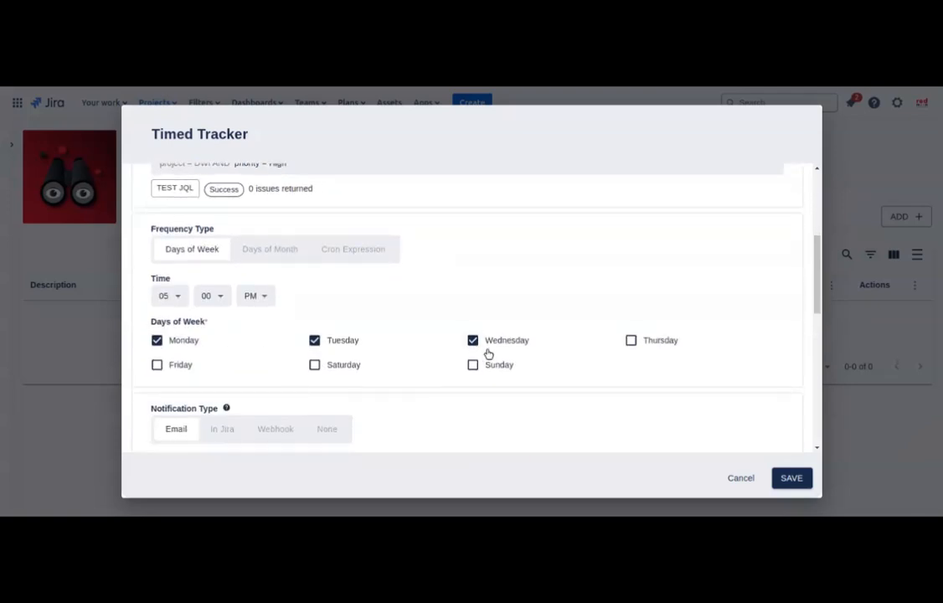
scroll(488, 353, "down", 3)
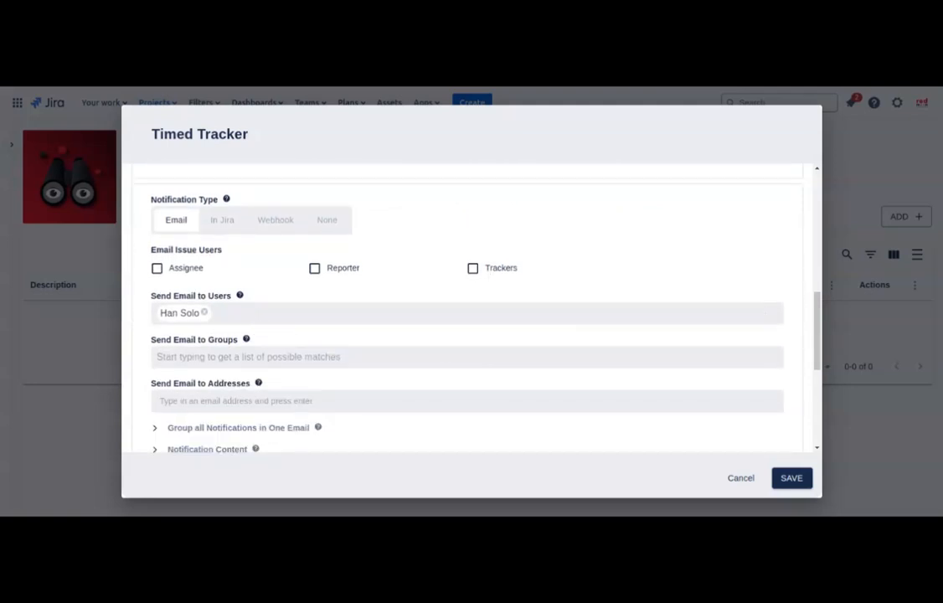
left_click(333, 270)
scroll(348, 285, "down", 3)
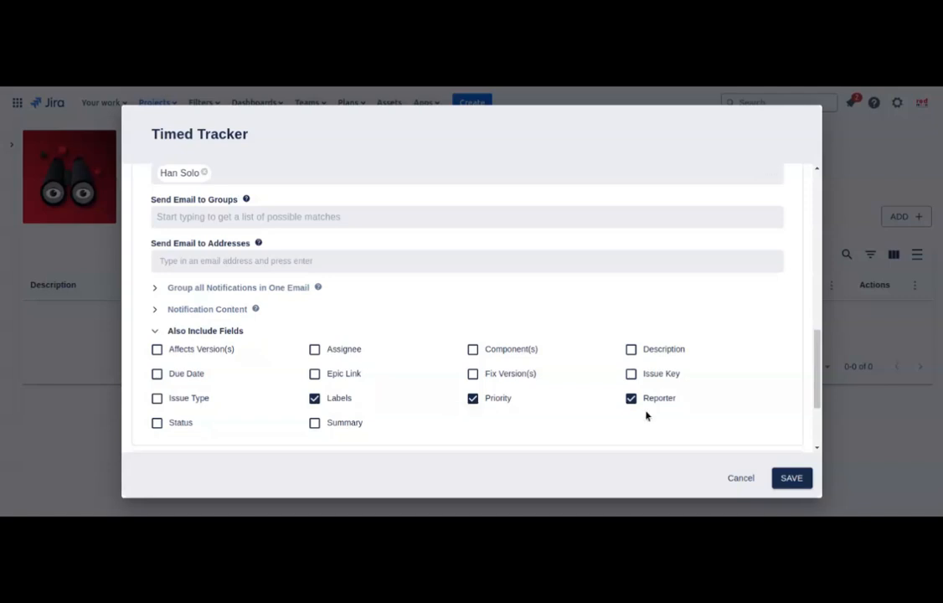
scroll(648, 414, "down", 2)
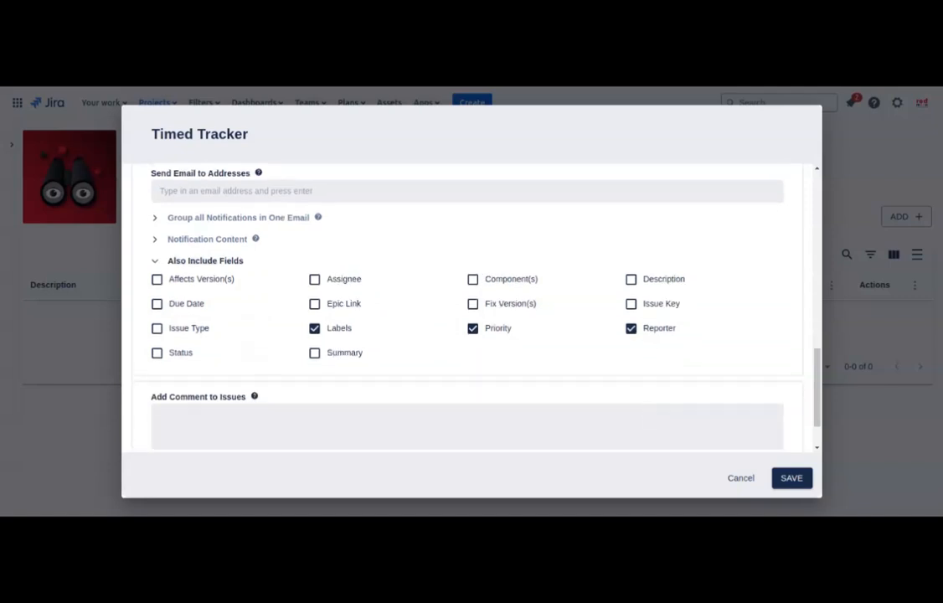
left_click(790, 483)
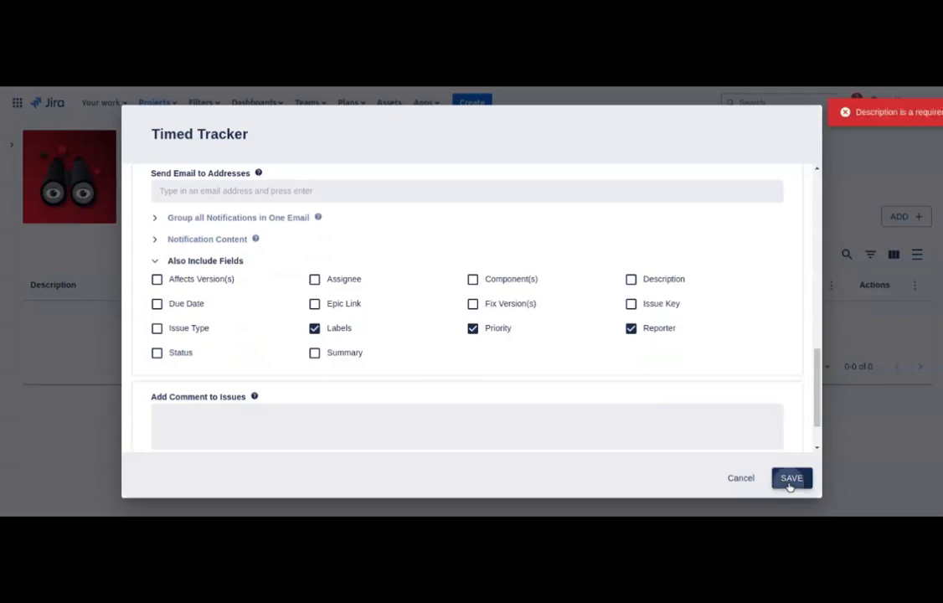
Step: Fill in the required description as 'High Priority', fixing typos, and save the tracker
scroll(321, 322, "up", 10)
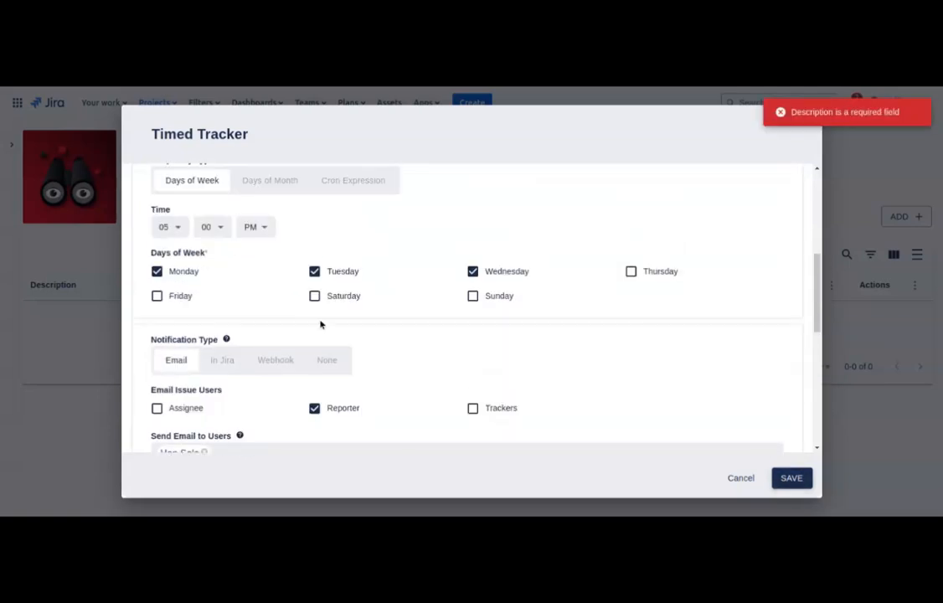
left_click(253, 213)
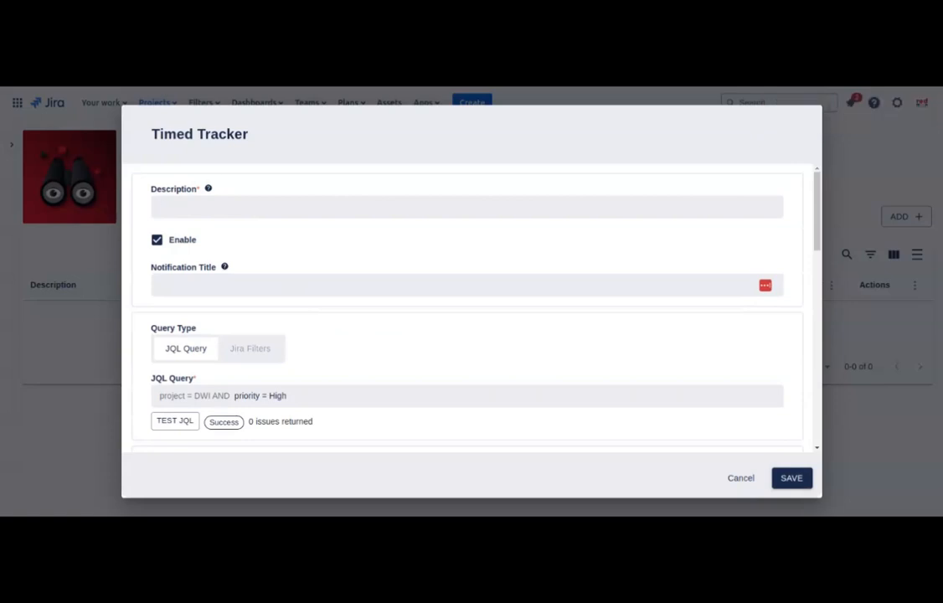
type("High PRIority")
key("Left")
key("Left")
key("Left")
type("i")
key("Left")
key("Left")
key("Left")
key("BackSpace")
type("r")
left_click(779, 477)
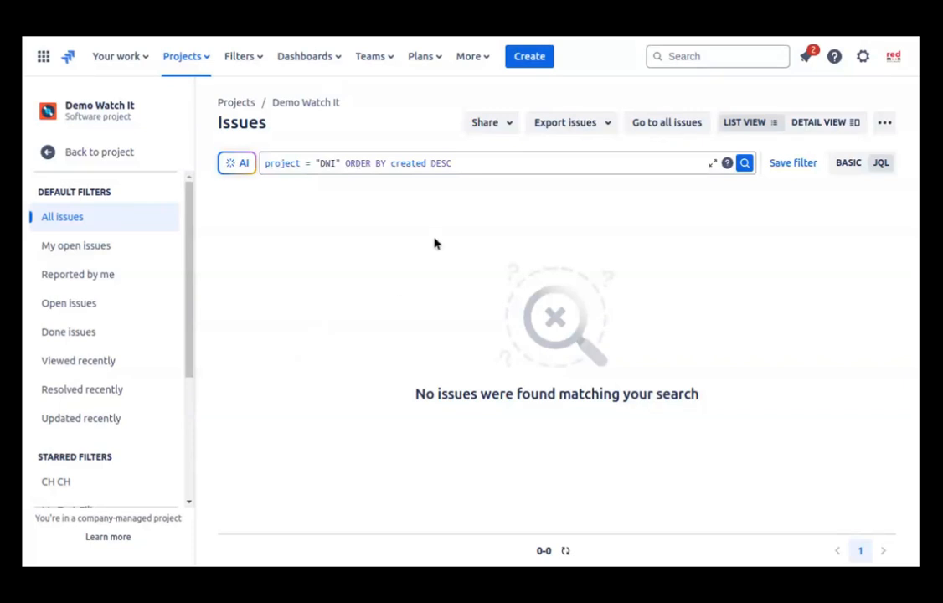
Step: Start a new issue and add the suggested user to the WI Watchers field
left_click(534, 56)
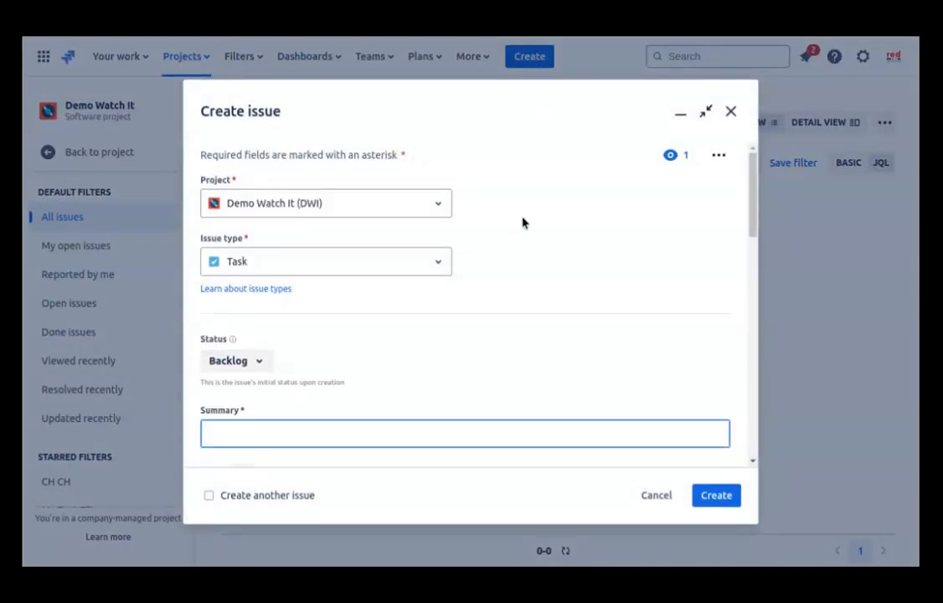
scroll(521, 222, "down", 5)
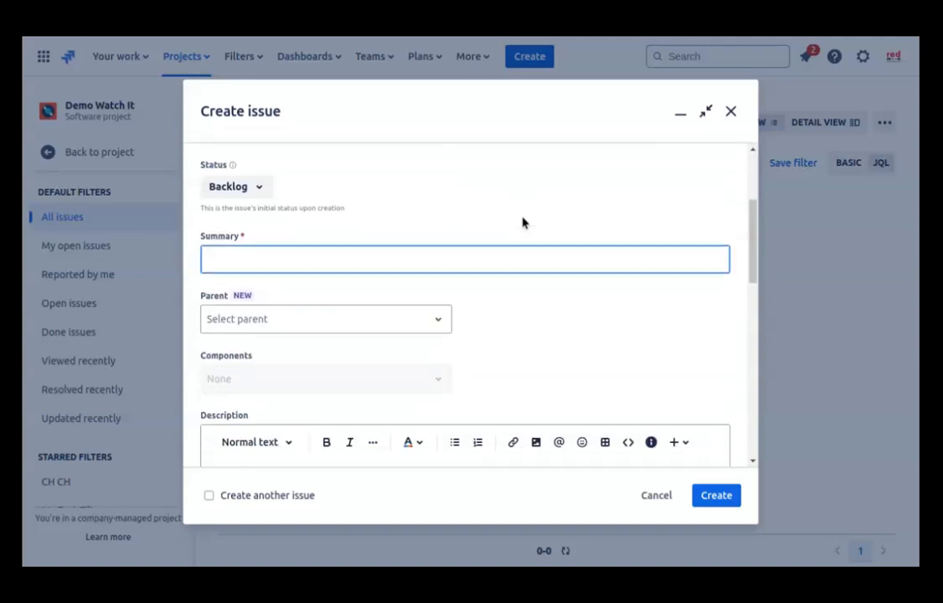
scroll(521, 222, "down", 5)
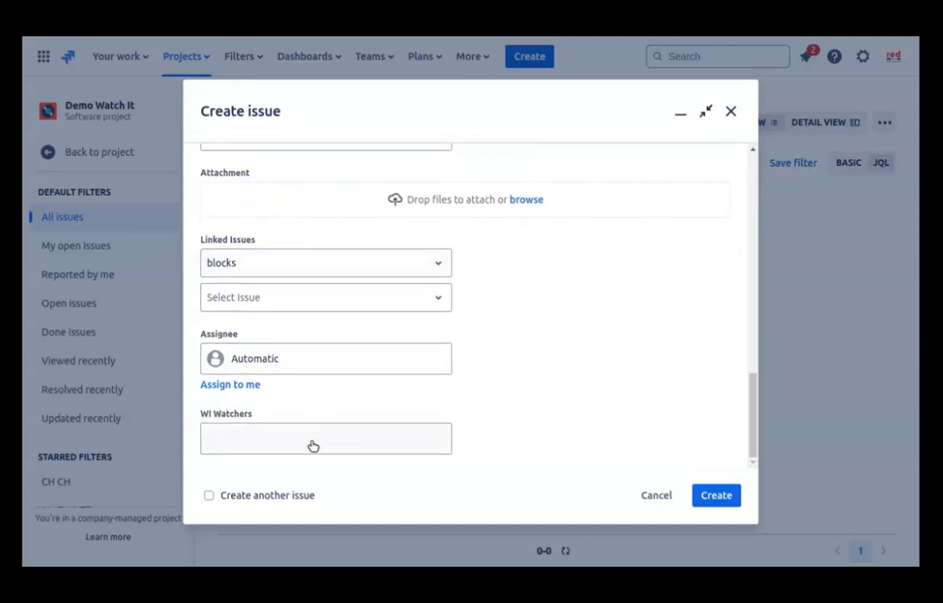
left_click(308, 438)
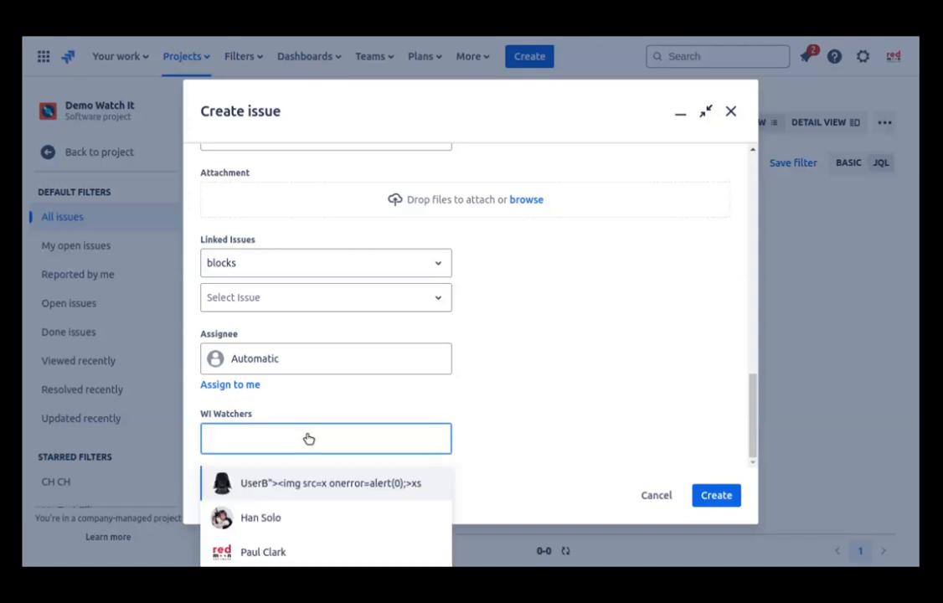
type("h")
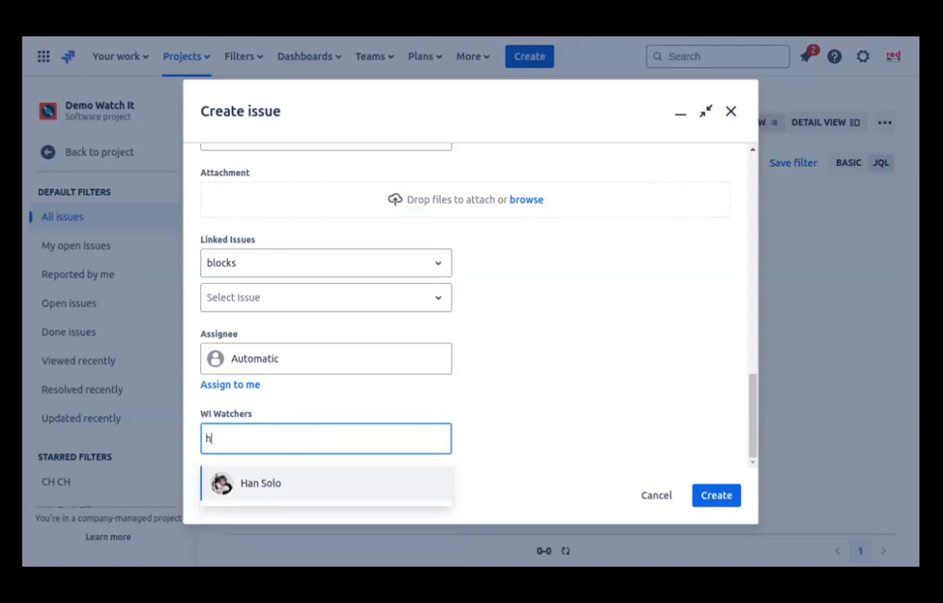
left_click(280, 479)
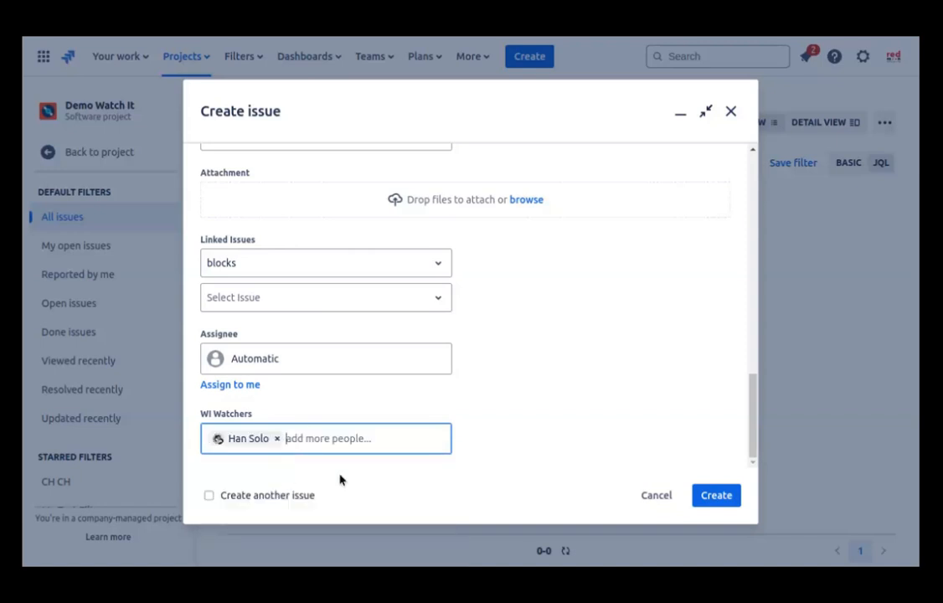
left_click(635, 336)
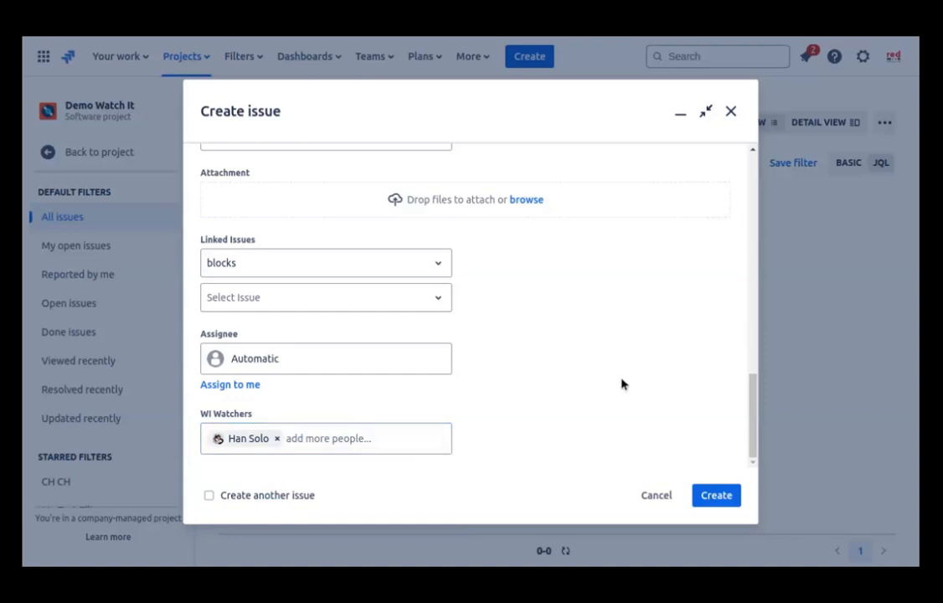
Step: Enter the summary 'Test 1' and create the issue
scroll(551, 359, "up", 1)
scroll(552, 358, "up", 10)
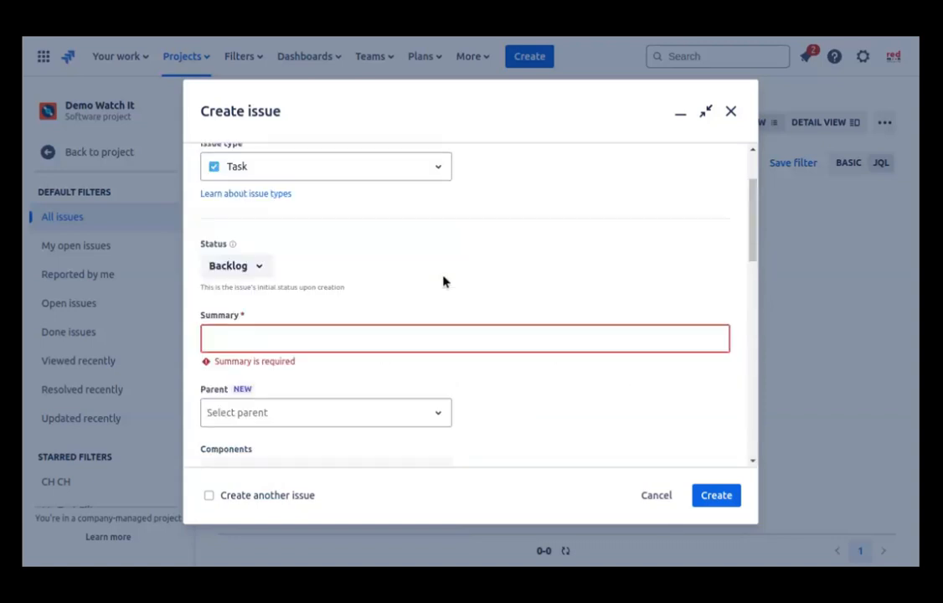
left_click(266, 362)
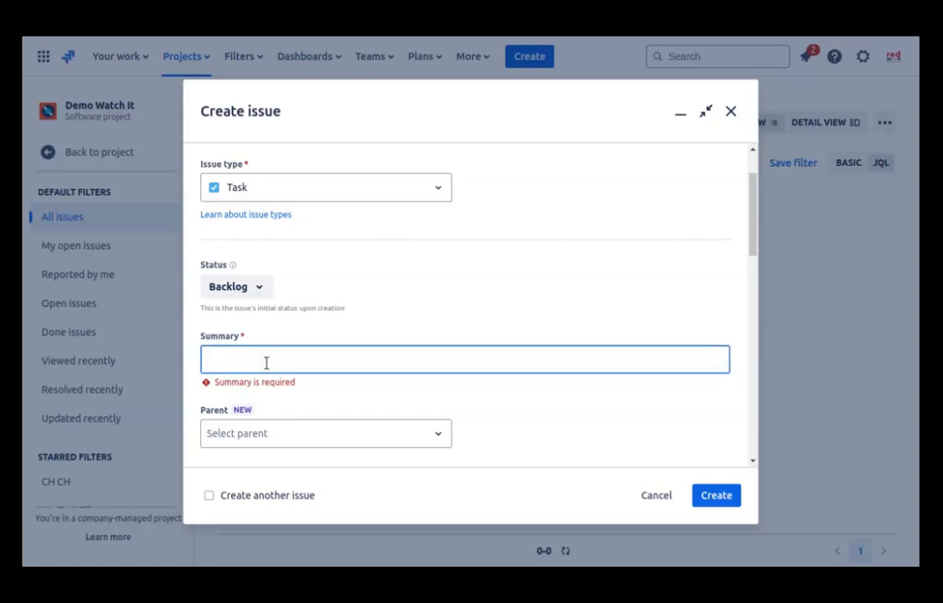
type("Test 1")
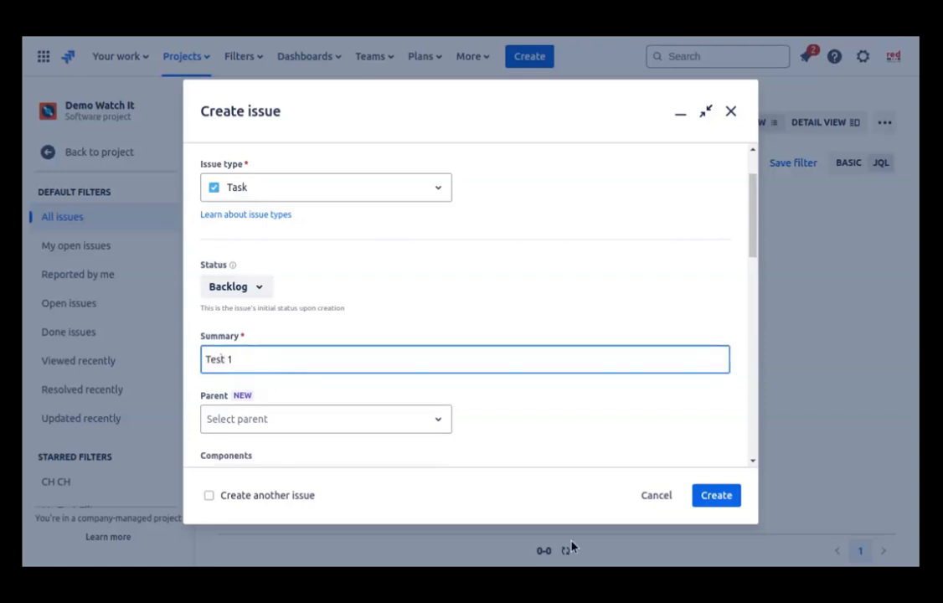
scroll(573, 385, "down", 5)
left_click(708, 499)
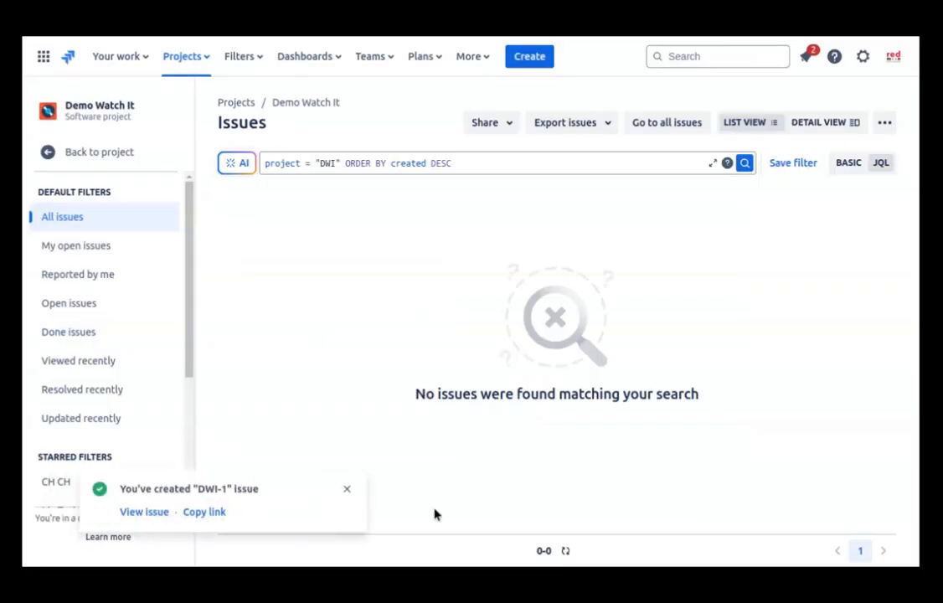
Step: Open the new issue DWI-1 and review its list of watchers
left_click(127, 511)
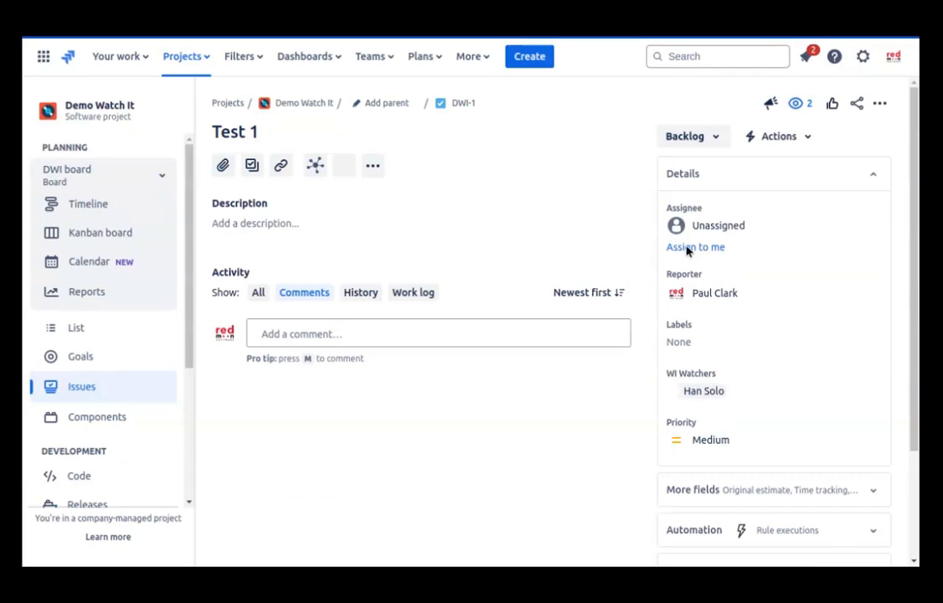
left_click(798, 103)
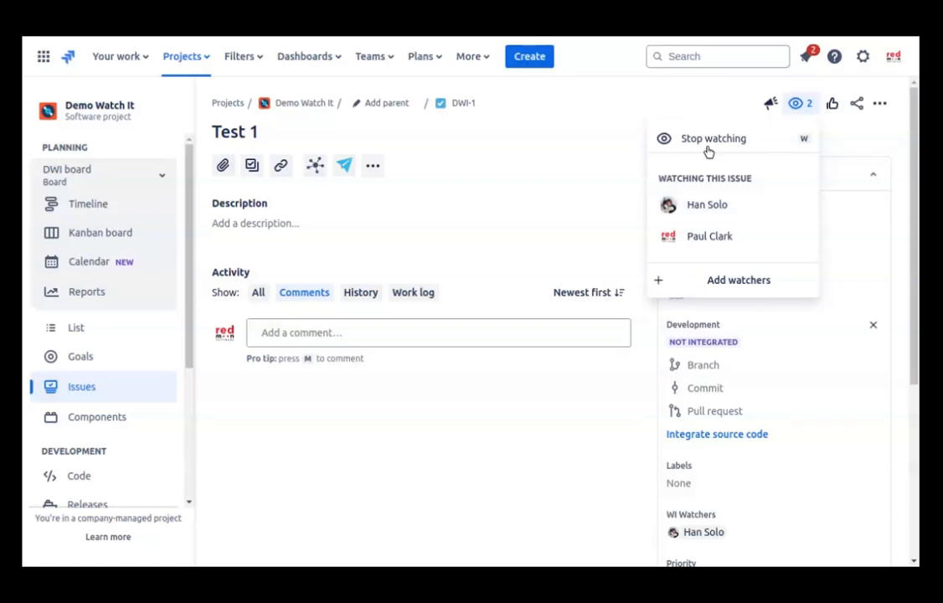
left_click(670, 98)
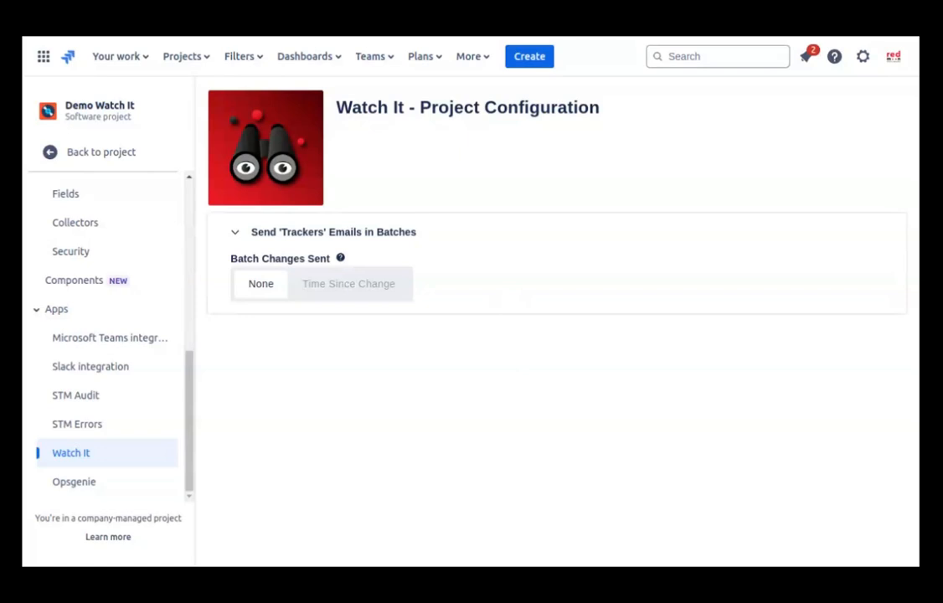
Step: Batch by Time Since Change, excluding Comment Edited and Comment Added, with a 06 Minutes timer
left_click(334, 289)
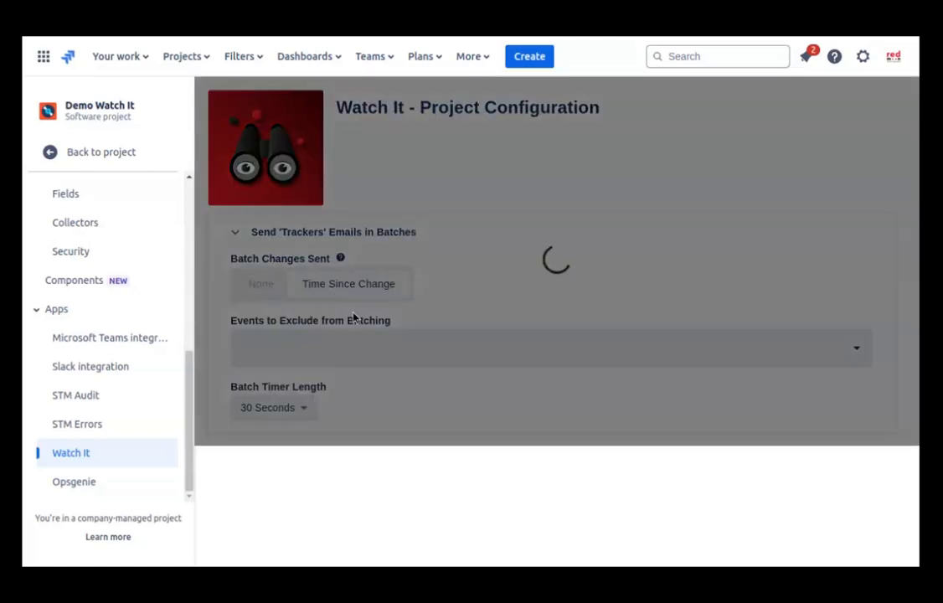
left_click(345, 345)
left_click(289, 245)
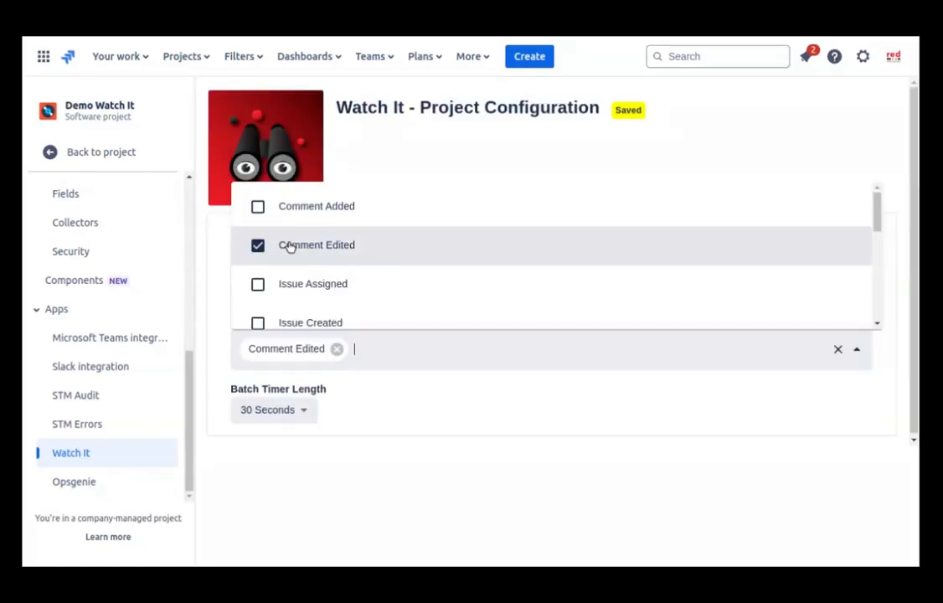
left_click(295, 207)
left_click(334, 390)
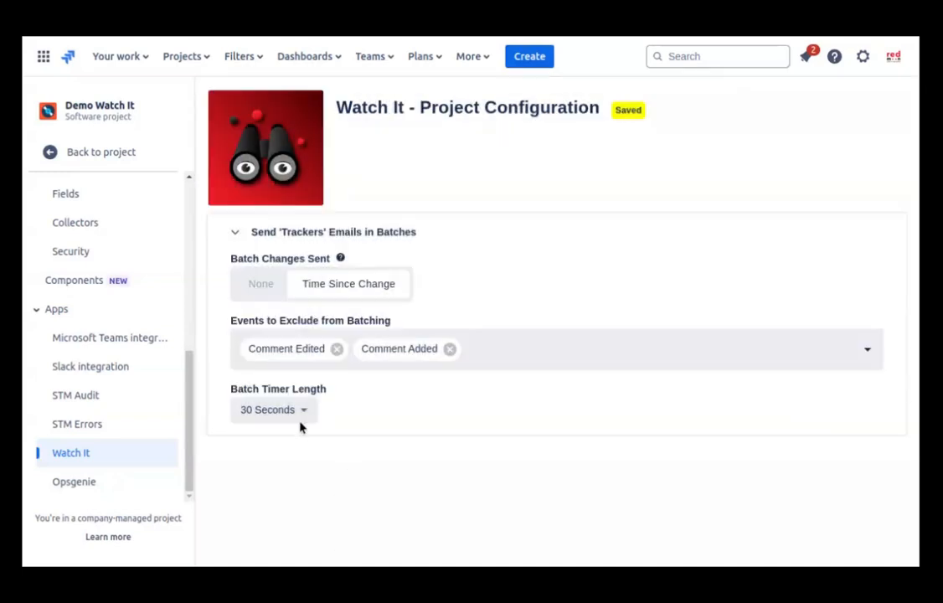
left_click(297, 411)
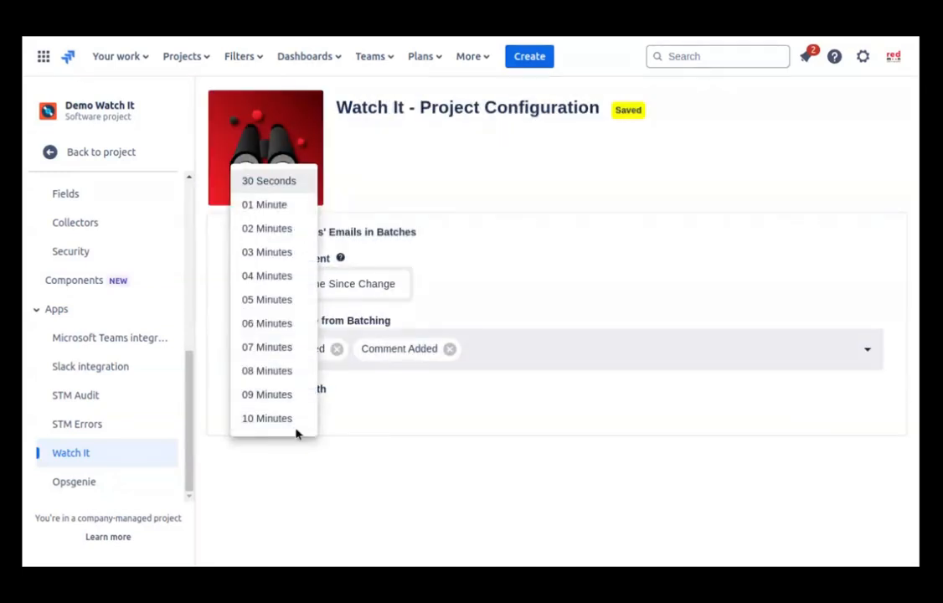
left_click(280, 323)
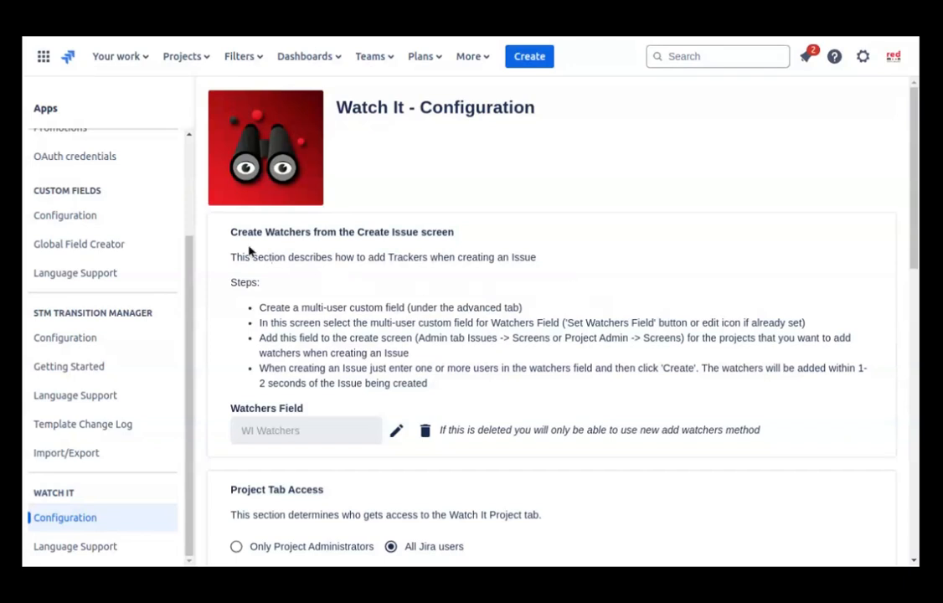
left_click_drag(238, 234, 454, 231)
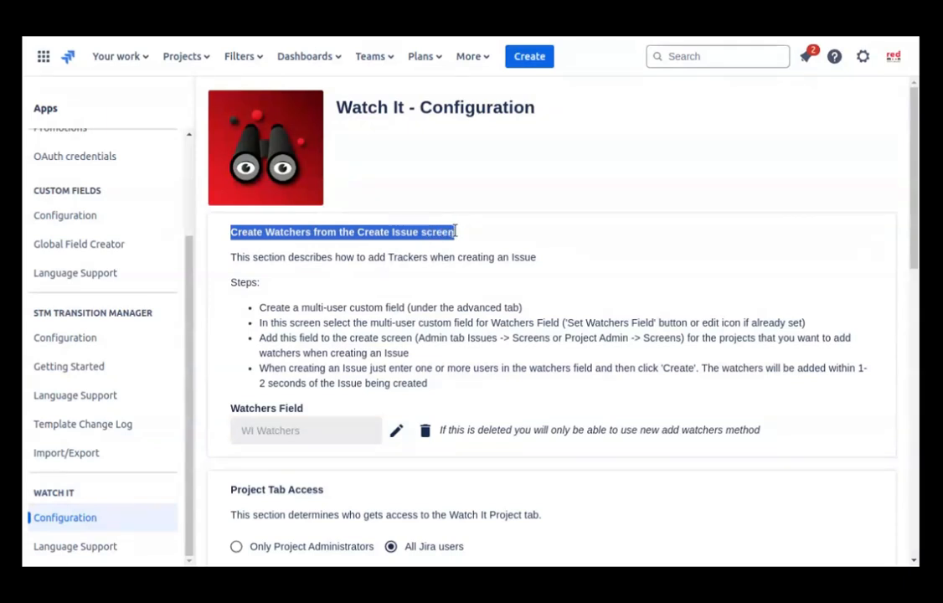
left_click(485, 258)
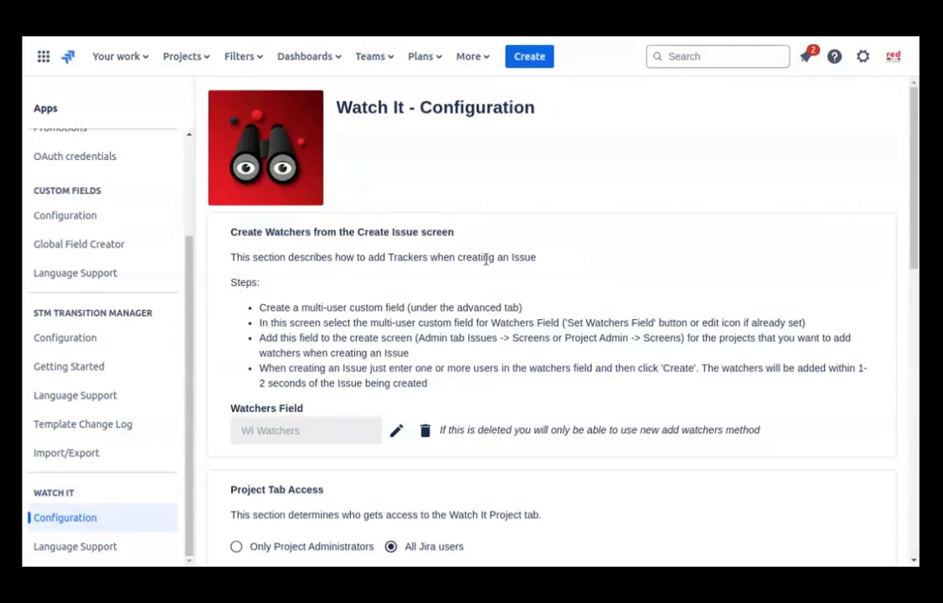
scroll(484, 257, "down", 2)
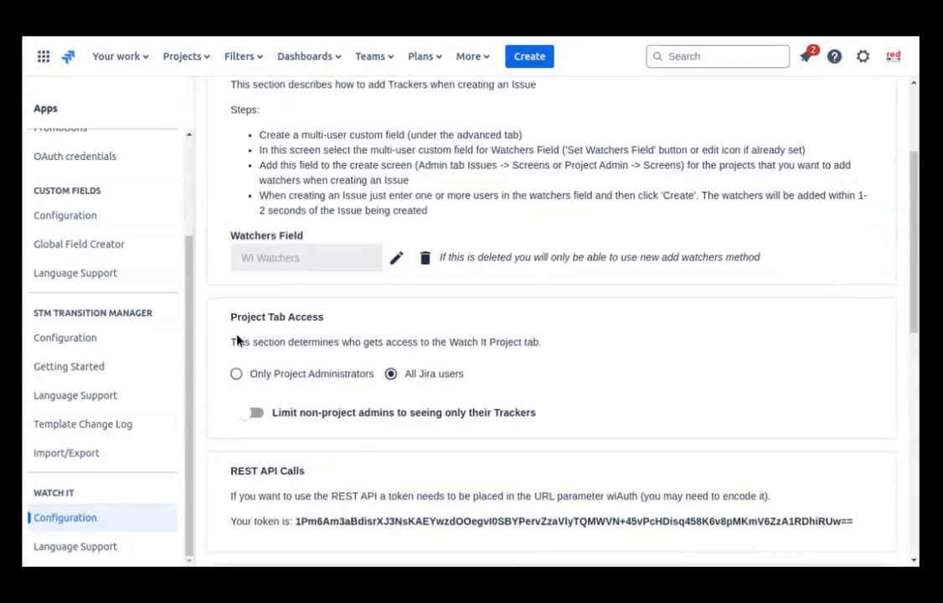
left_click_drag(229, 316, 318, 320)
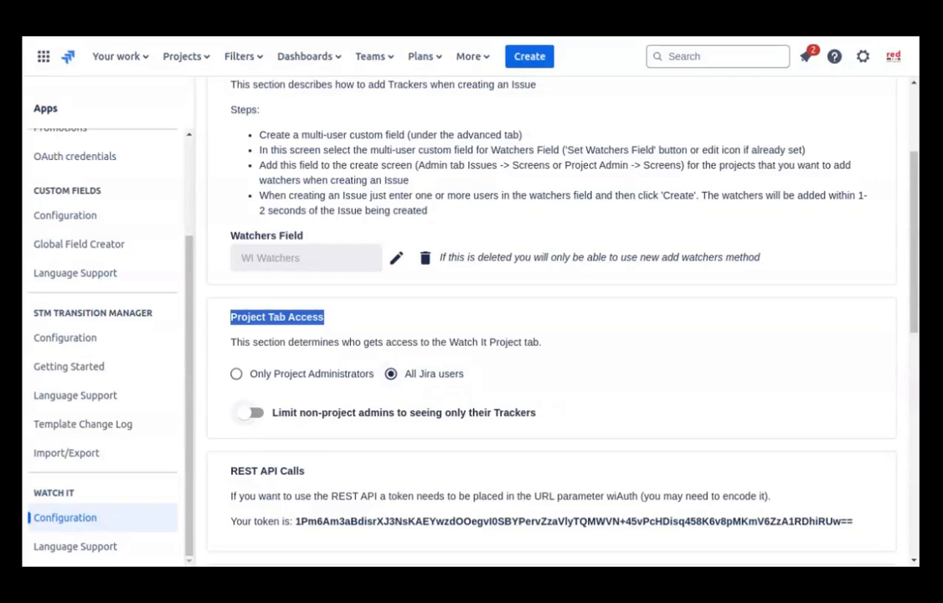
scroll(251, 419, "down", 3)
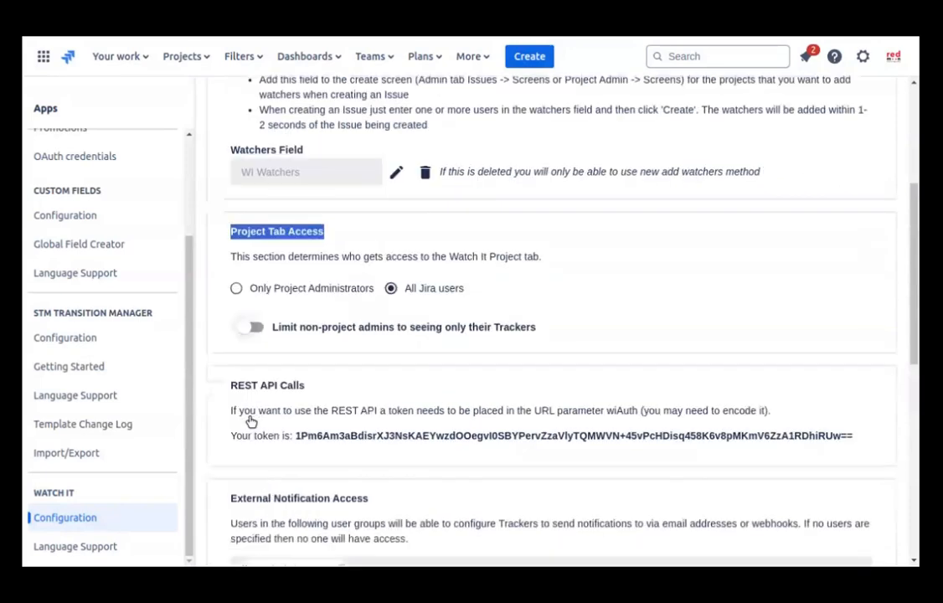
scroll(251, 421, "down", 2)
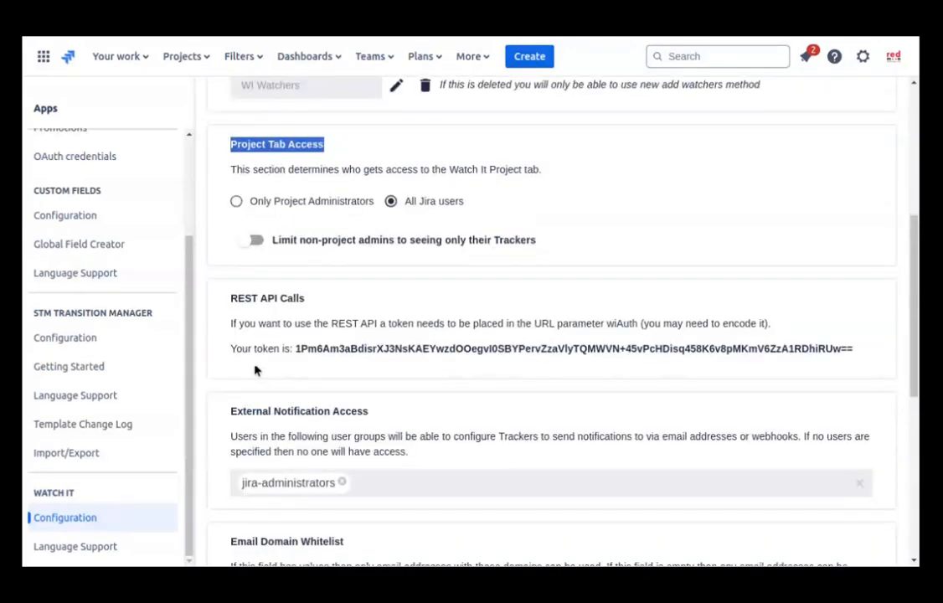
left_click(226, 325)
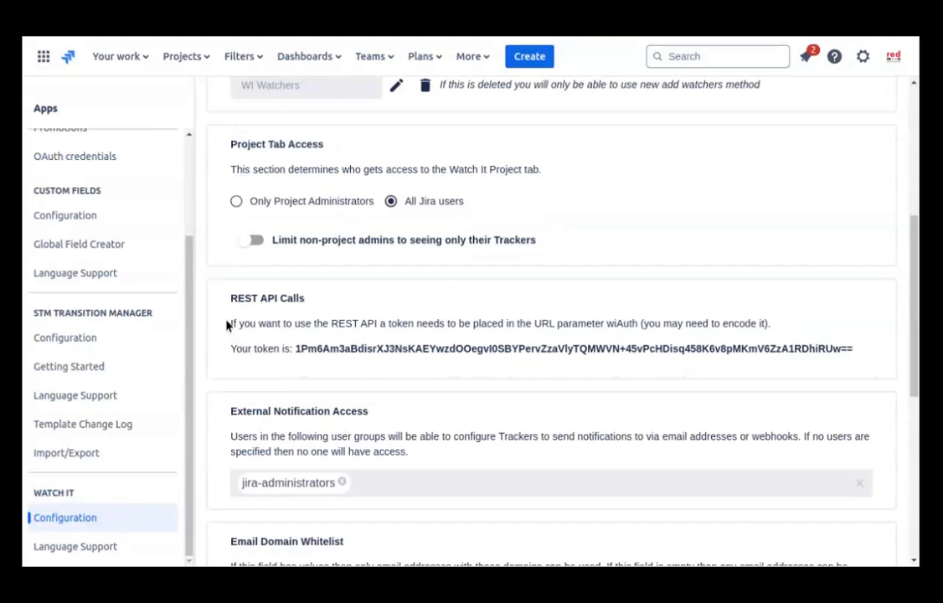
scroll(237, 406, "down", 3)
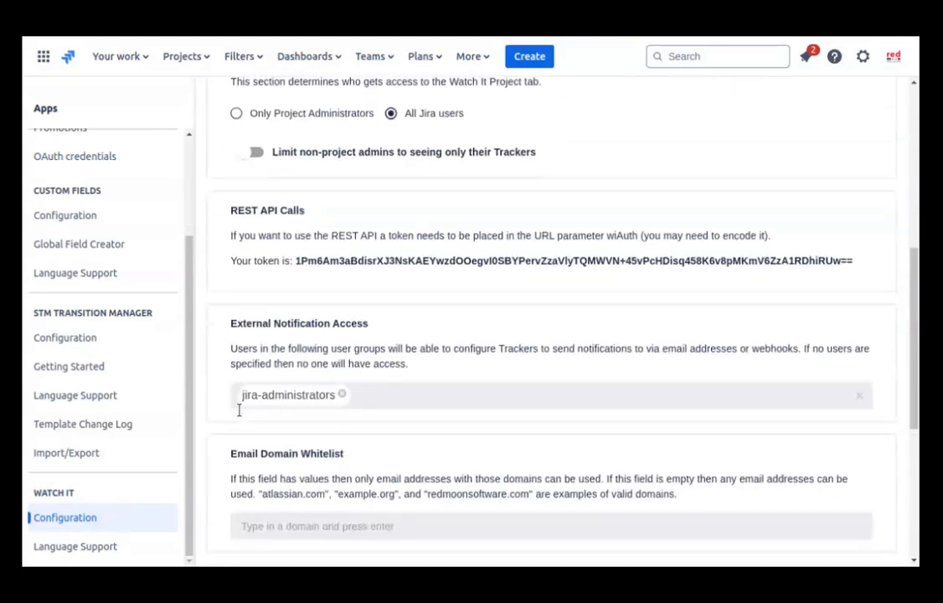
scroll(238, 410, "down", 3)
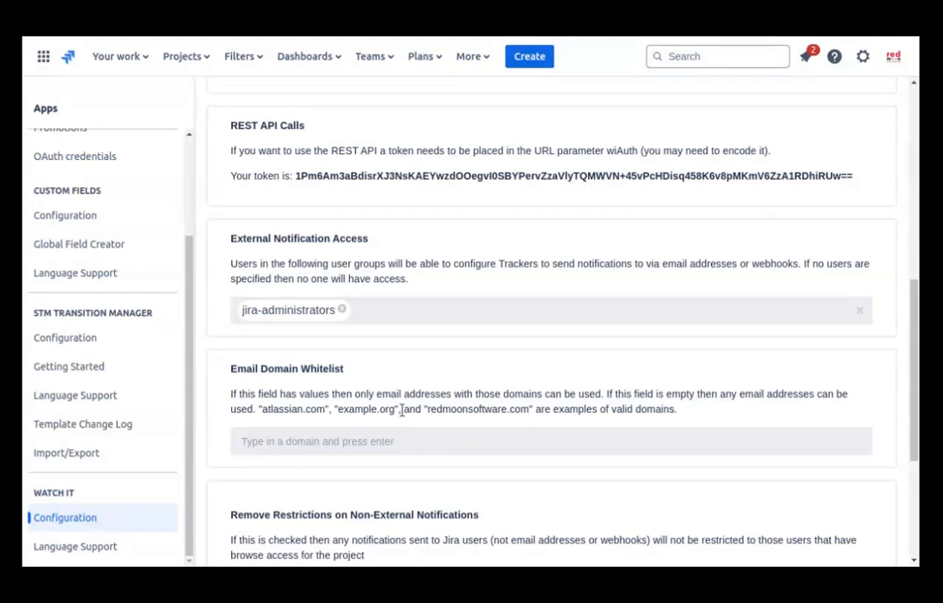
scroll(401, 409, "down", 2)
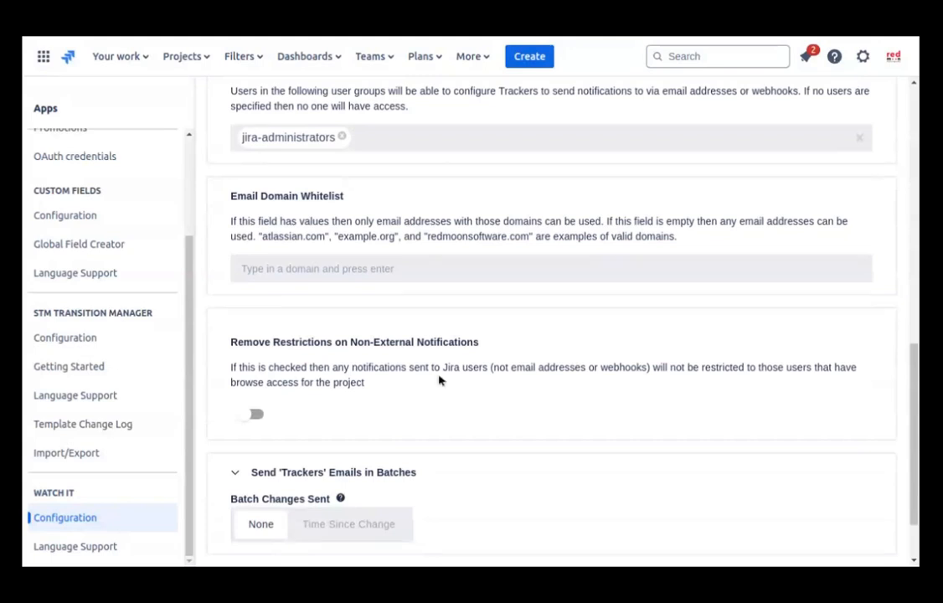
left_click_drag(232, 341, 481, 343)
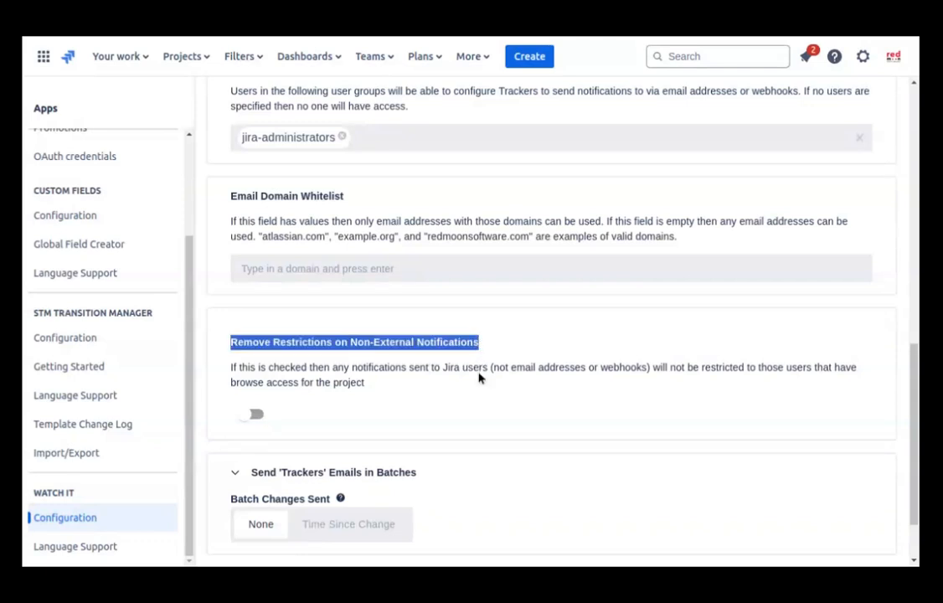
left_click(479, 377)
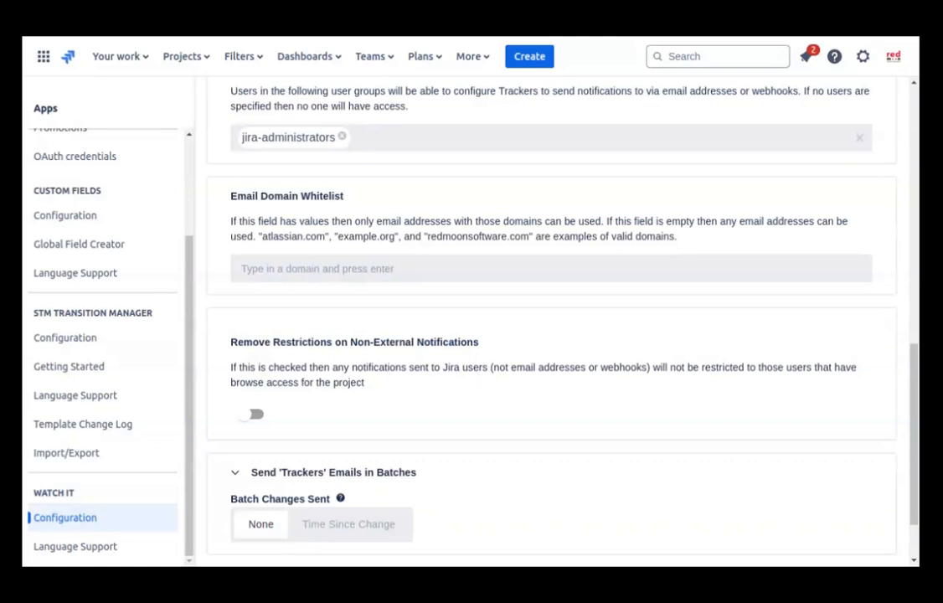
scroll(478, 374, "down", 1)
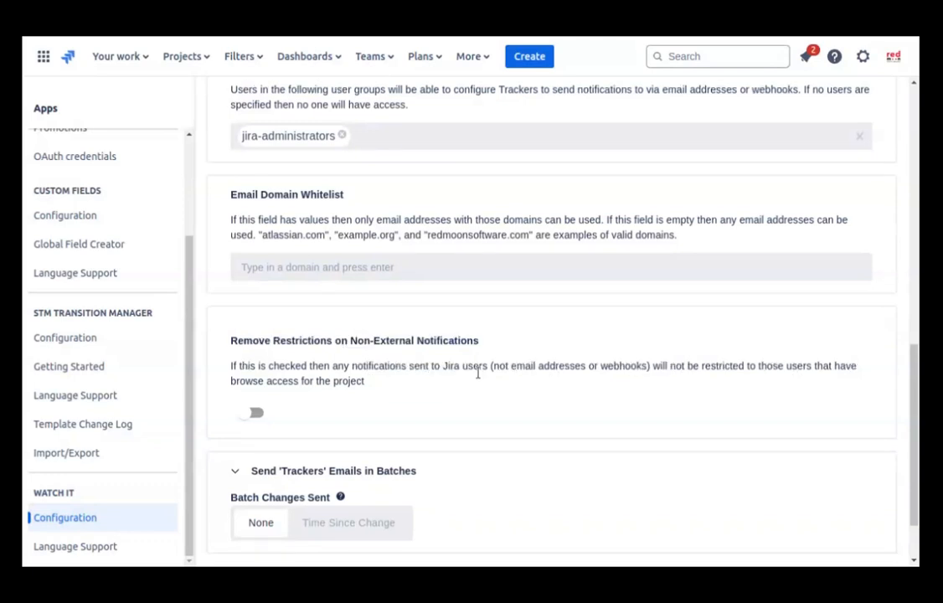
scroll(478, 373, "down", 1)
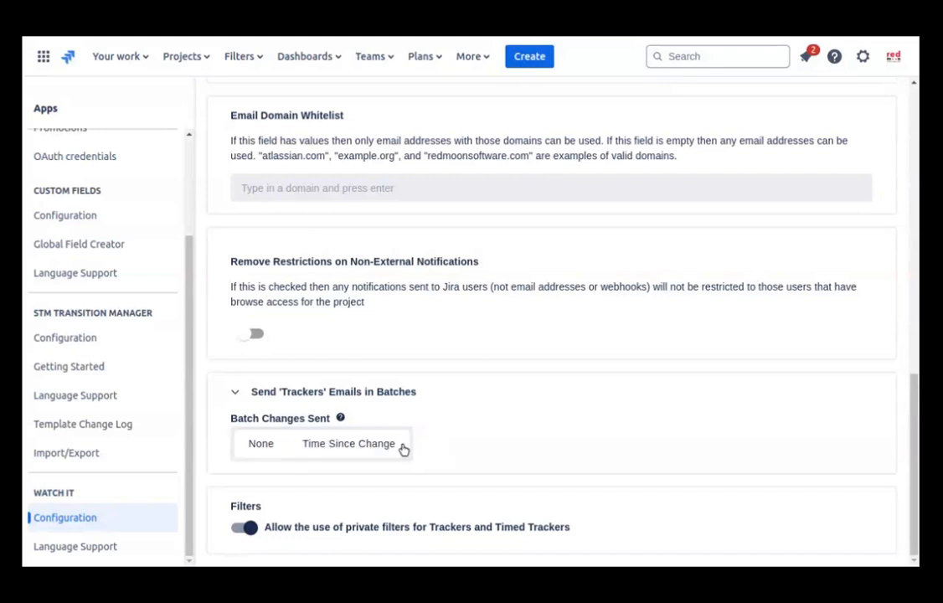
Step: Choose Time Since Change and exclude Comment Edited and Comment Added from batching
left_click(402, 446)
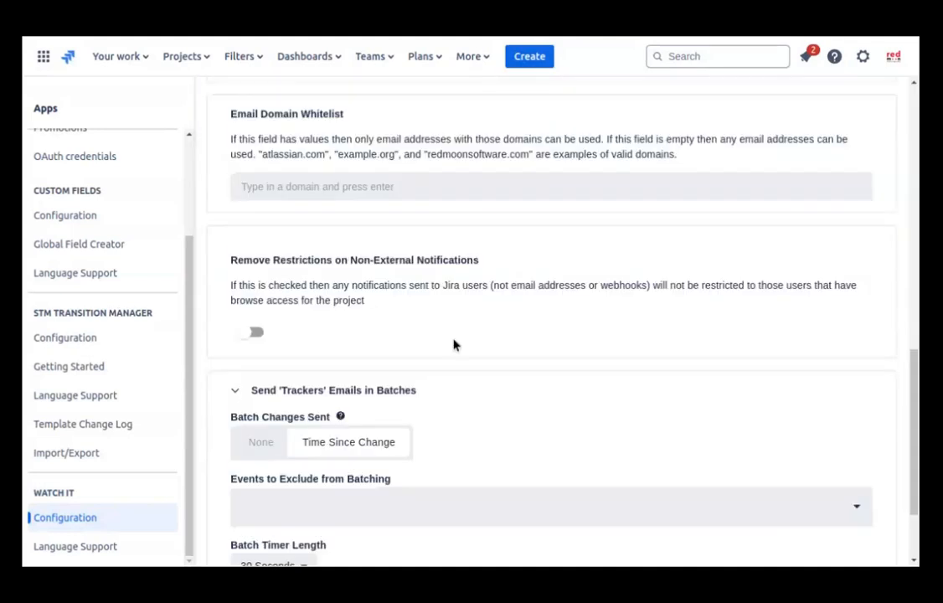
scroll(453, 344, "down", 2)
left_click(404, 392)
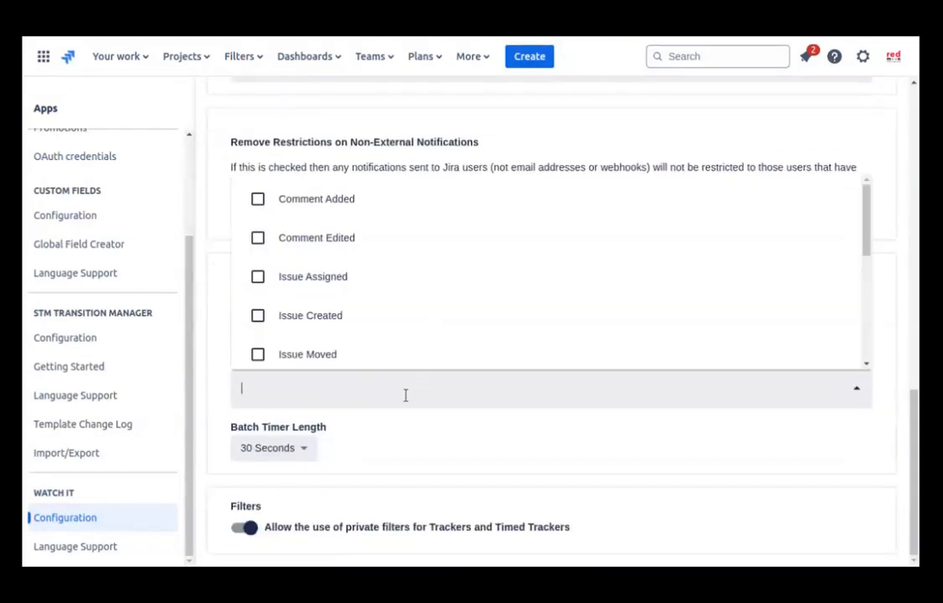
left_click(326, 239)
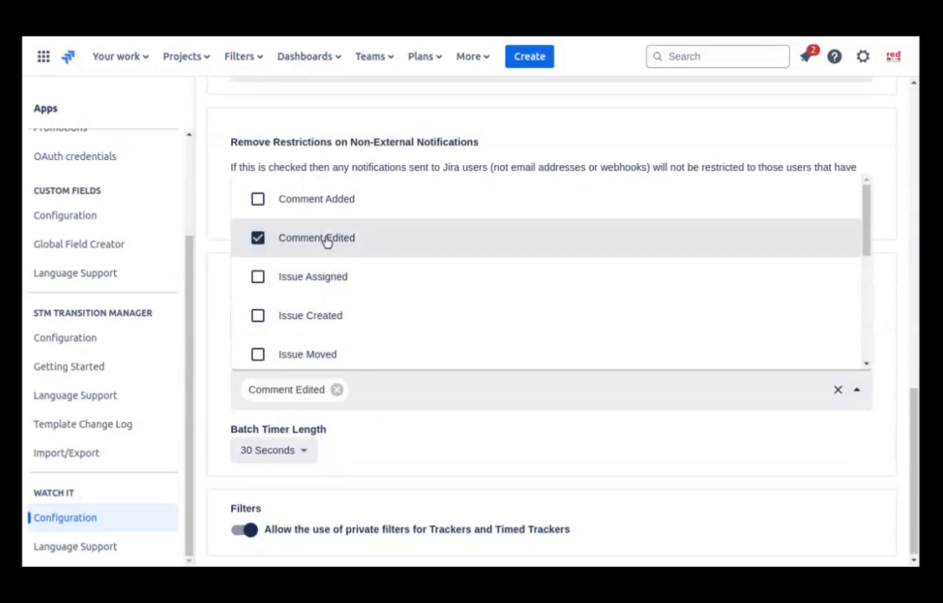
left_click(335, 201)
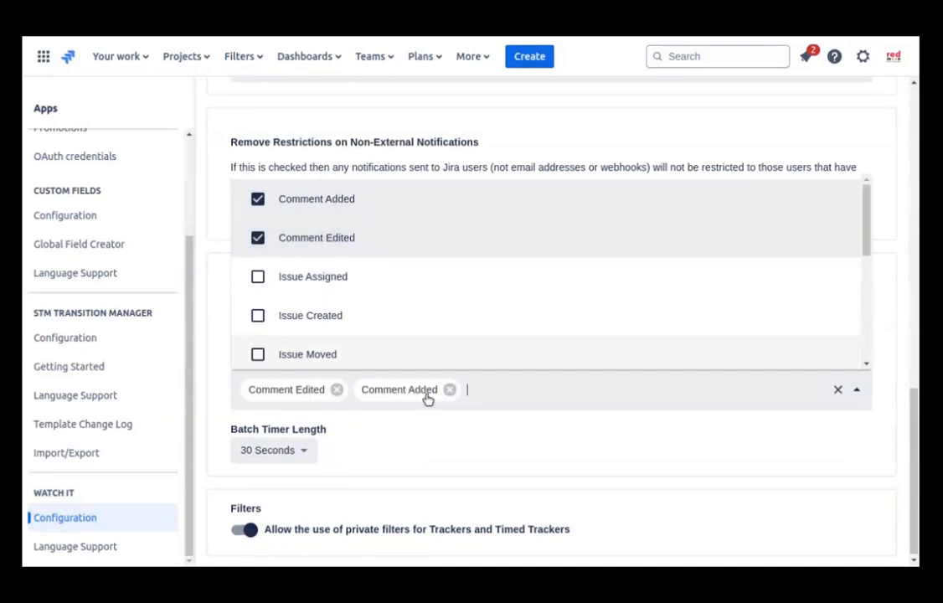
left_click(427, 429)
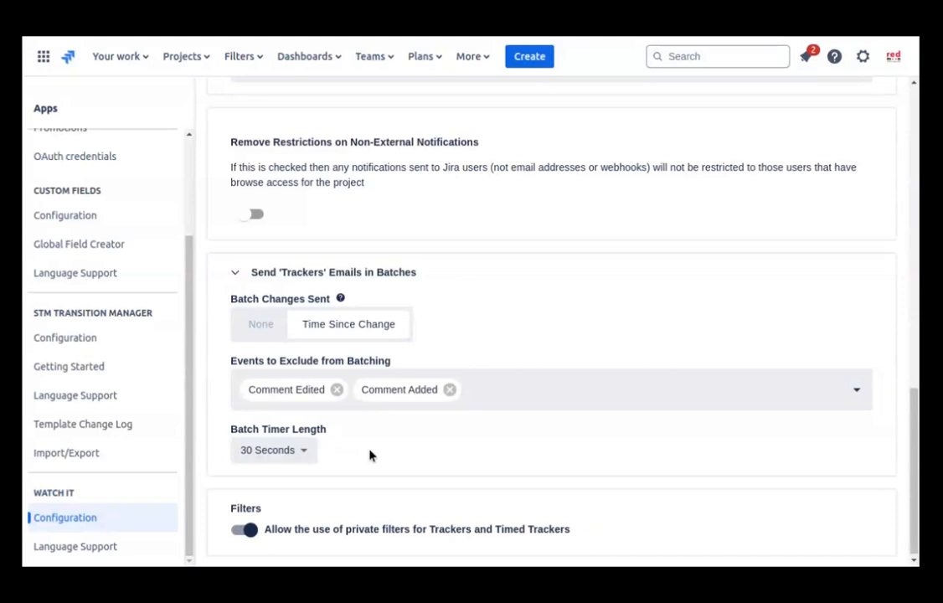
Step: Highlight the private filters setting text for reading, then clear the highlight
scroll(372, 456, "down", 1)
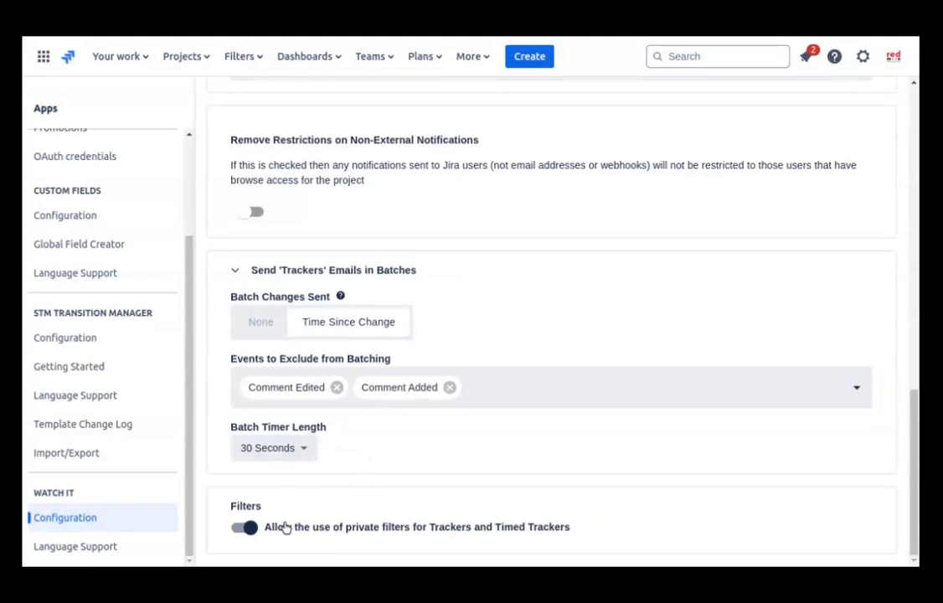
left_click_drag(284, 527, 419, 555)
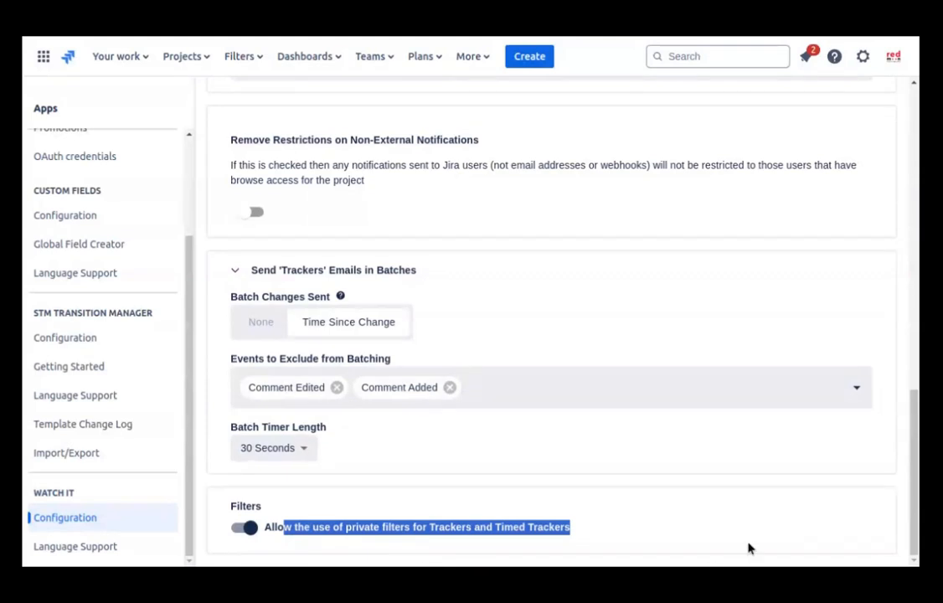
left_click(773, 527)
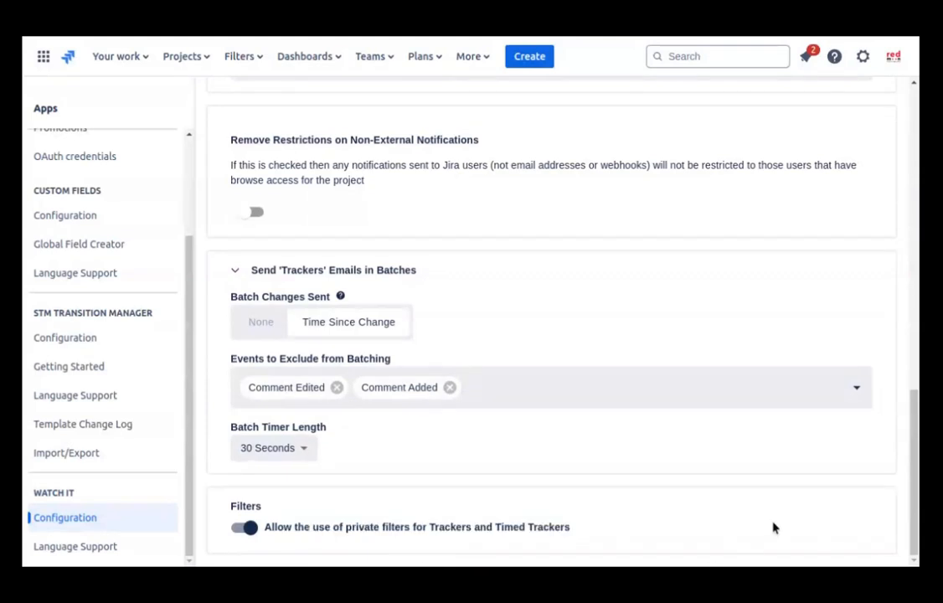